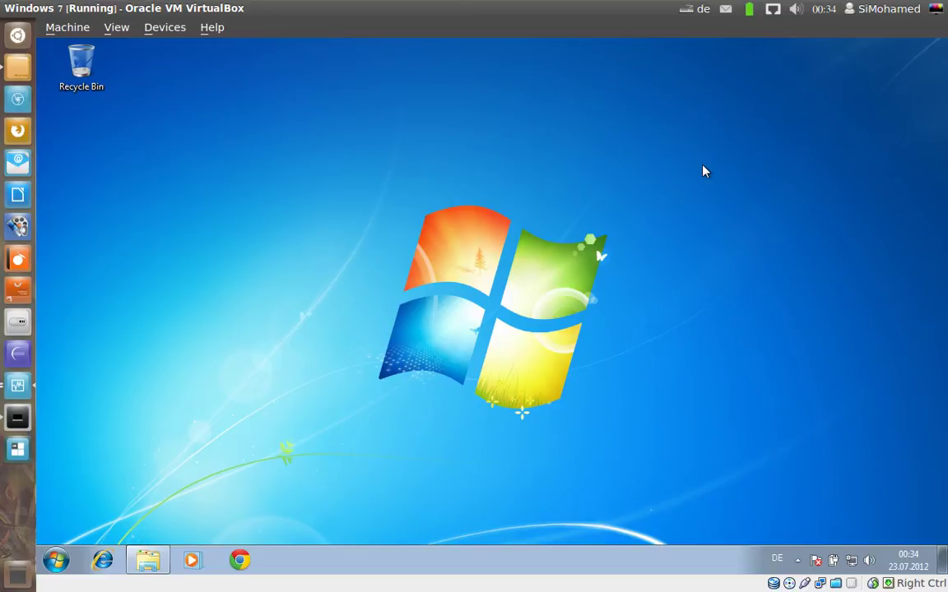
Locate the Pictures folder in the host's home folder, and bring the VirtualBox Manager into view.
left_click(18, 67)
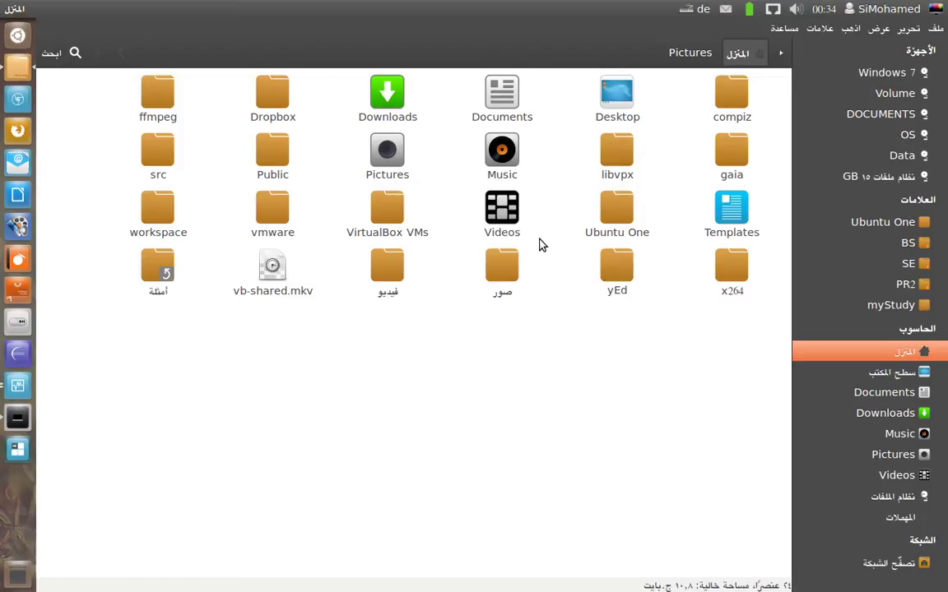
left_click(384, 163)
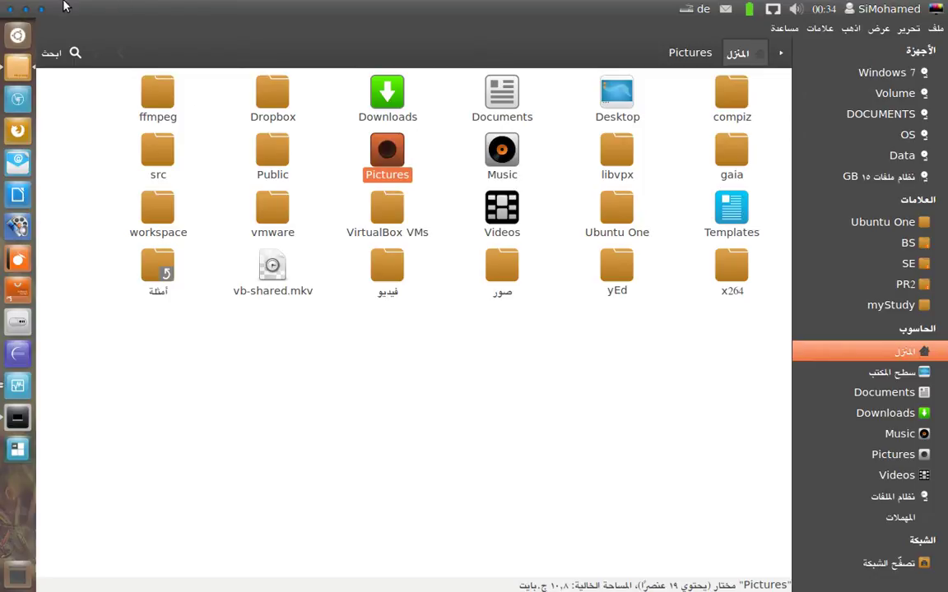
left_click(26, 9)
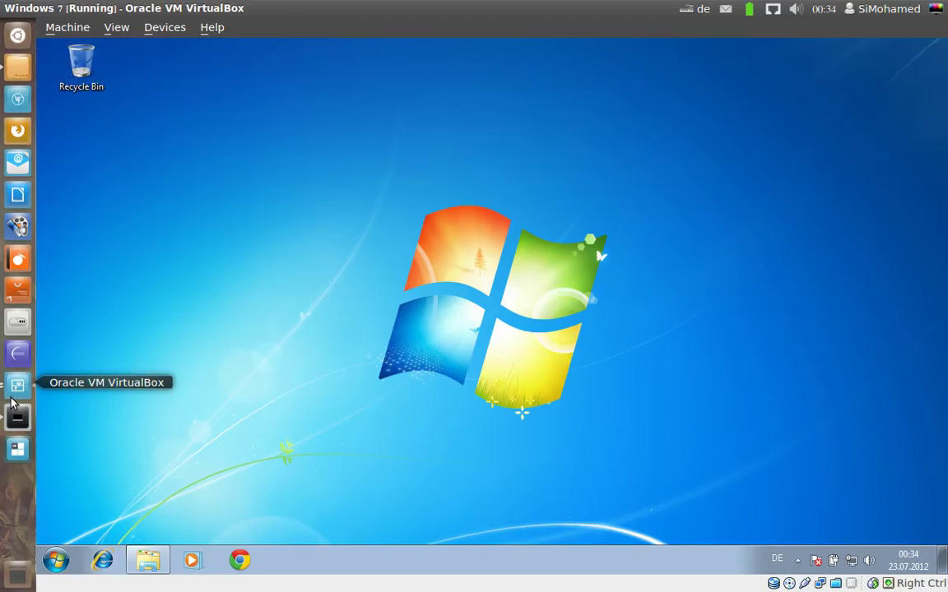
left_click(26, 9)
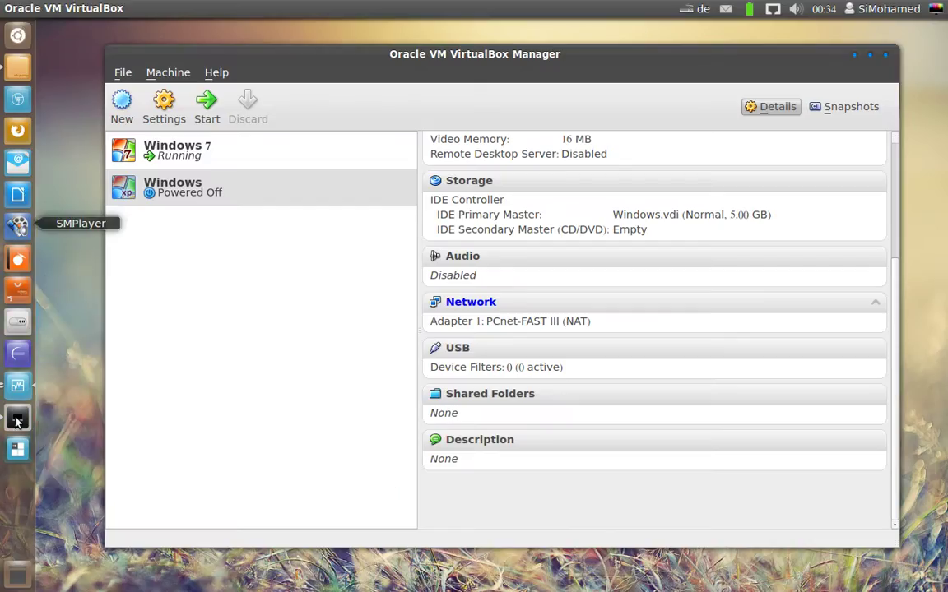
Open the Shared Folders settings of the powered-off virtual machine named Windows.
left_click(200, 194)
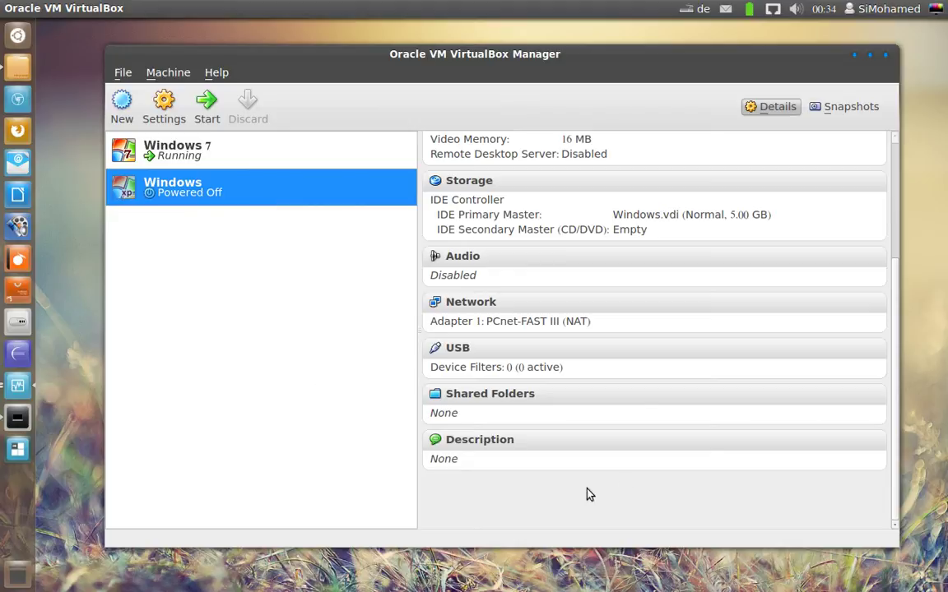
left_click(508, 321)
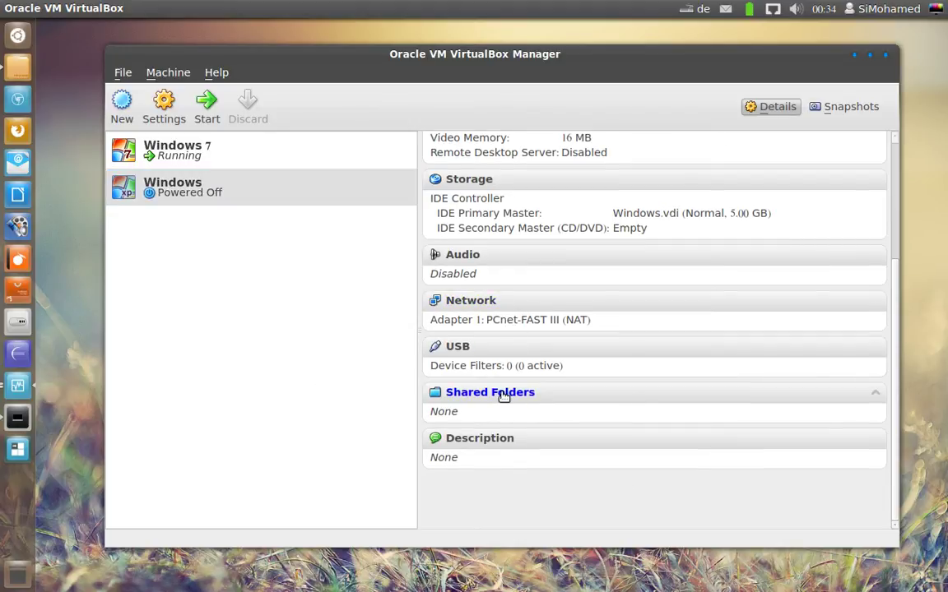
left_click(504, 397)
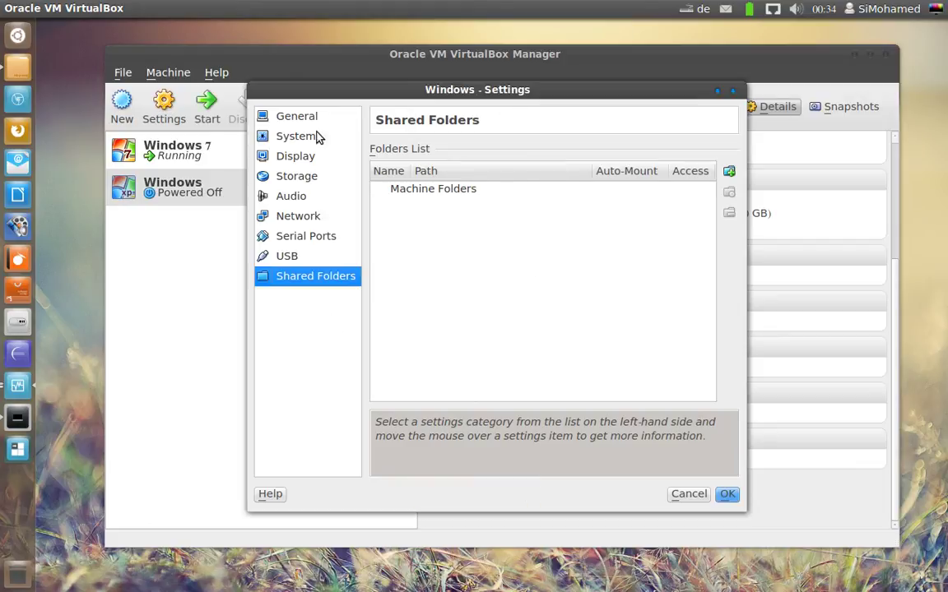
double_click(494, 91)
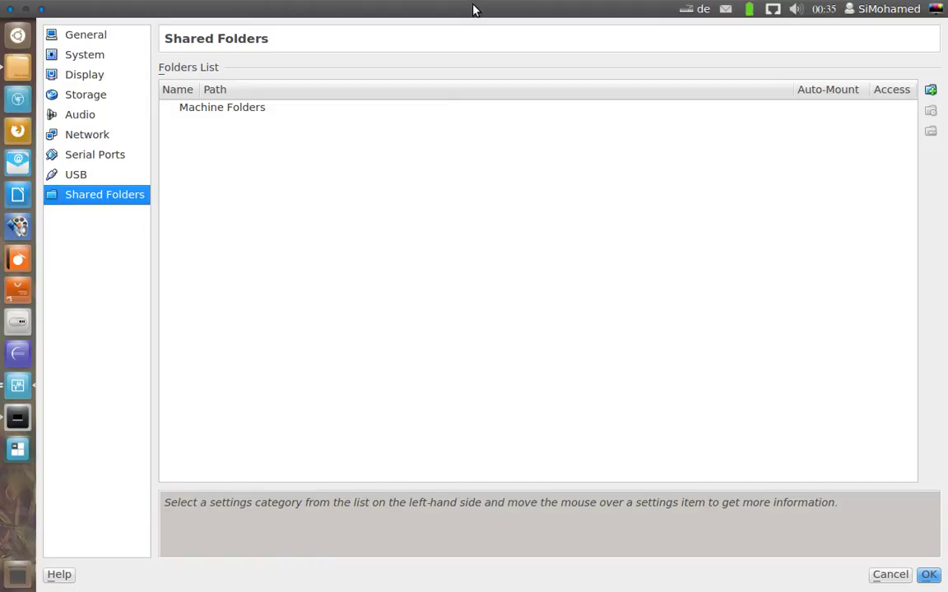
double_click(314, 12)
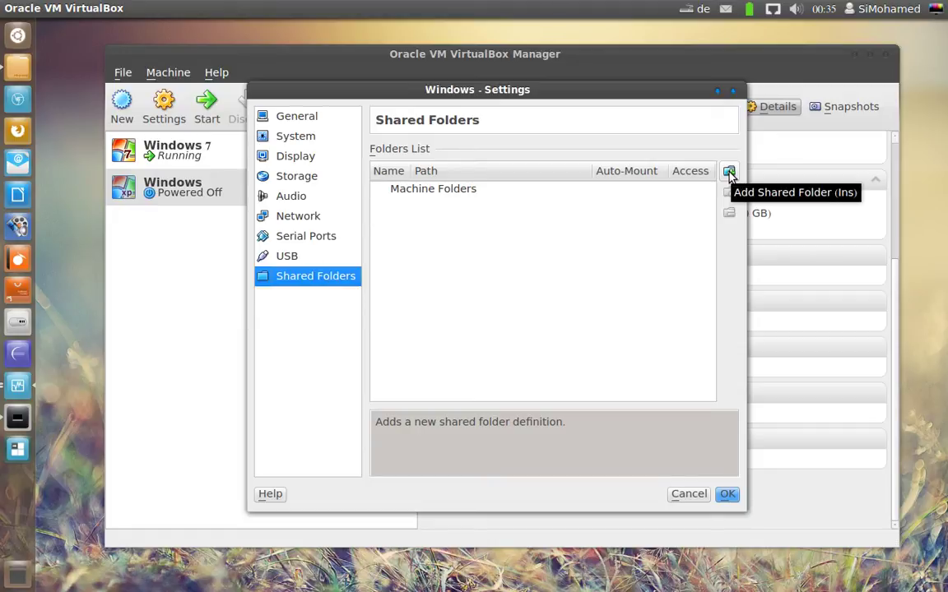
Start adding a shared folder and choose the host's home Pictures folder as its path.
left_click(729, 173)
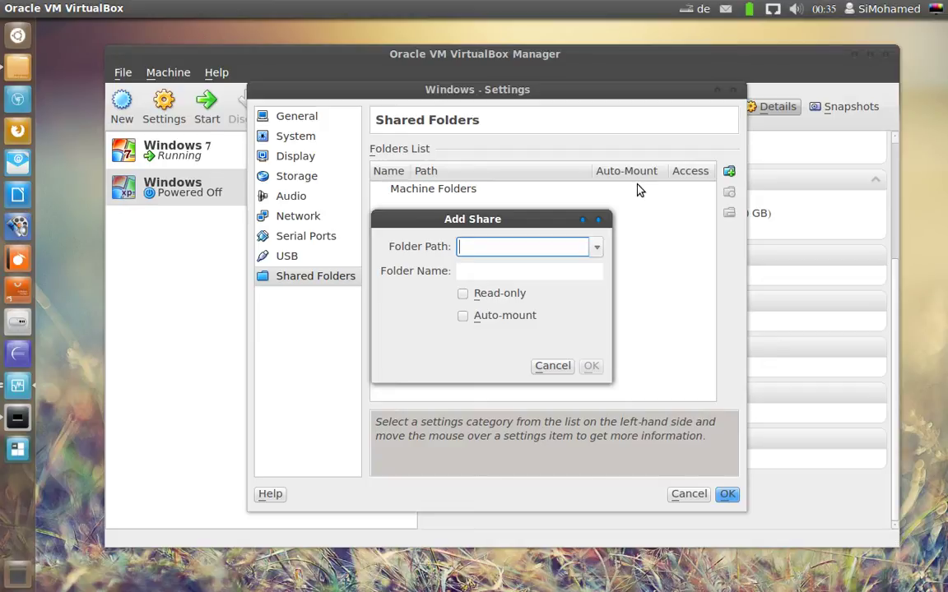
left_click(597, 247)
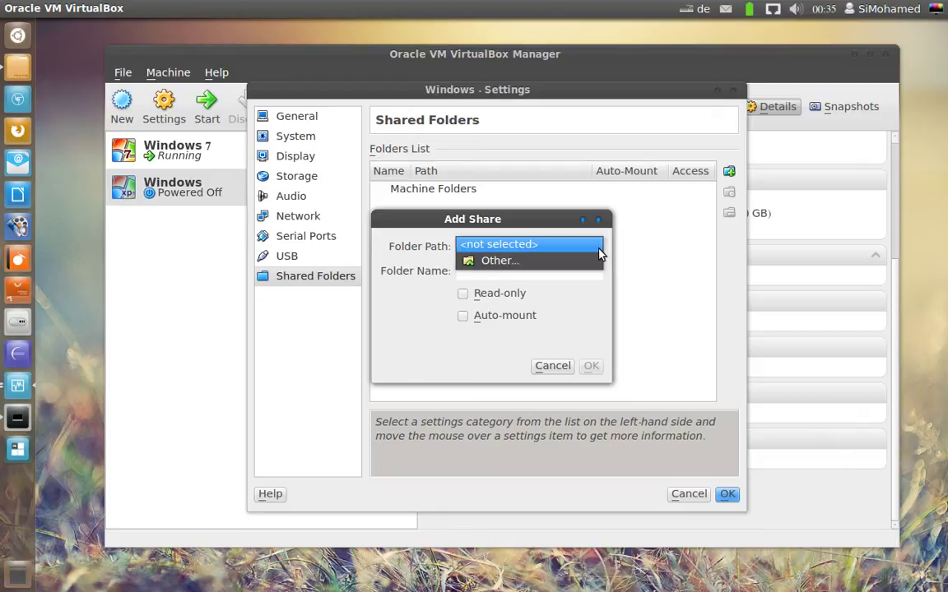
left_click(541, 262)
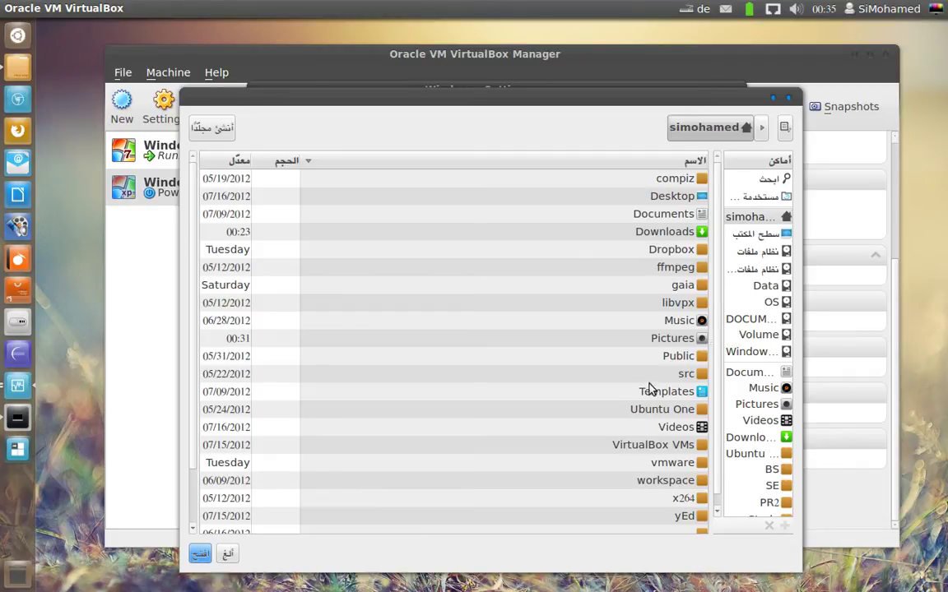
left_click(665, 339)
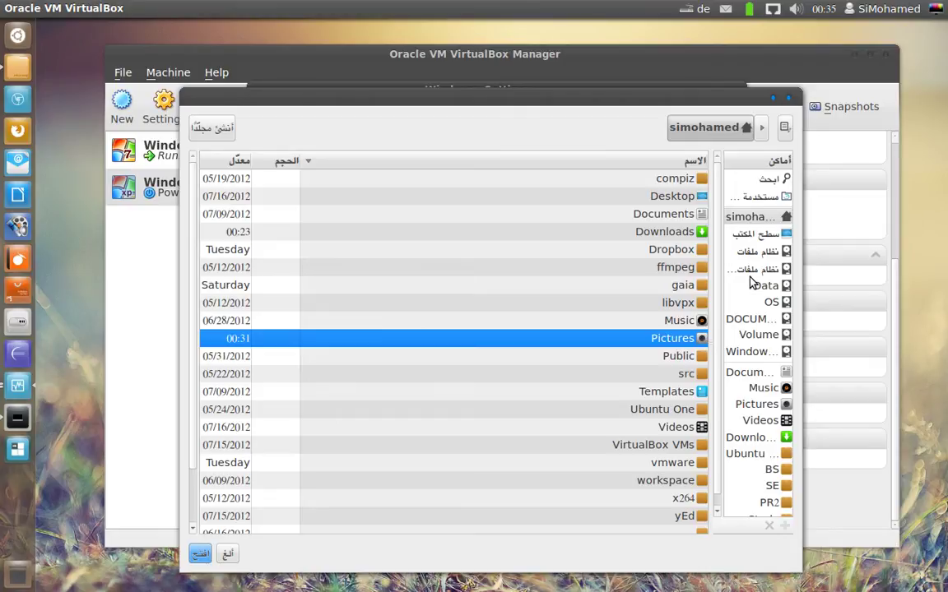
left_click(759, 320)
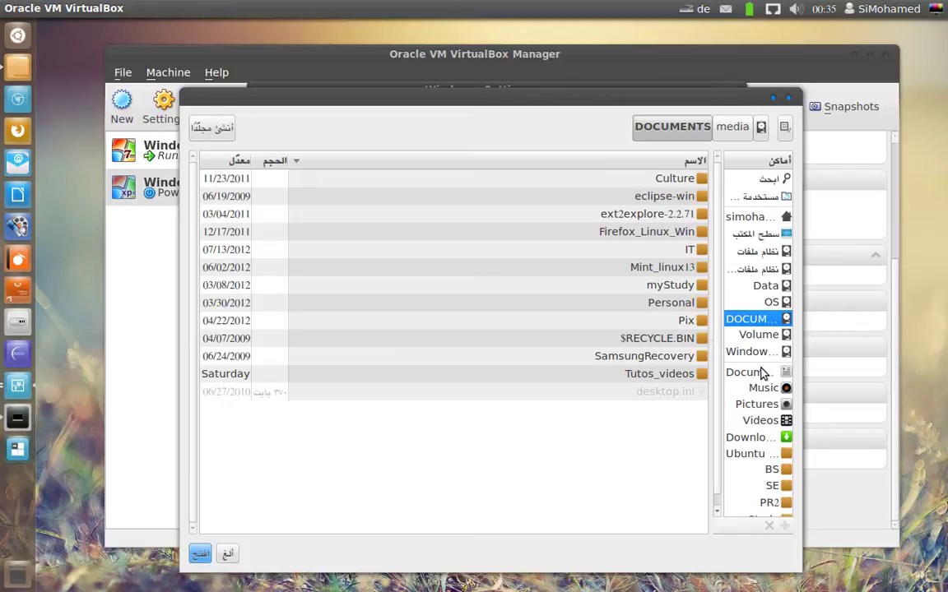
left_click(763, 406)
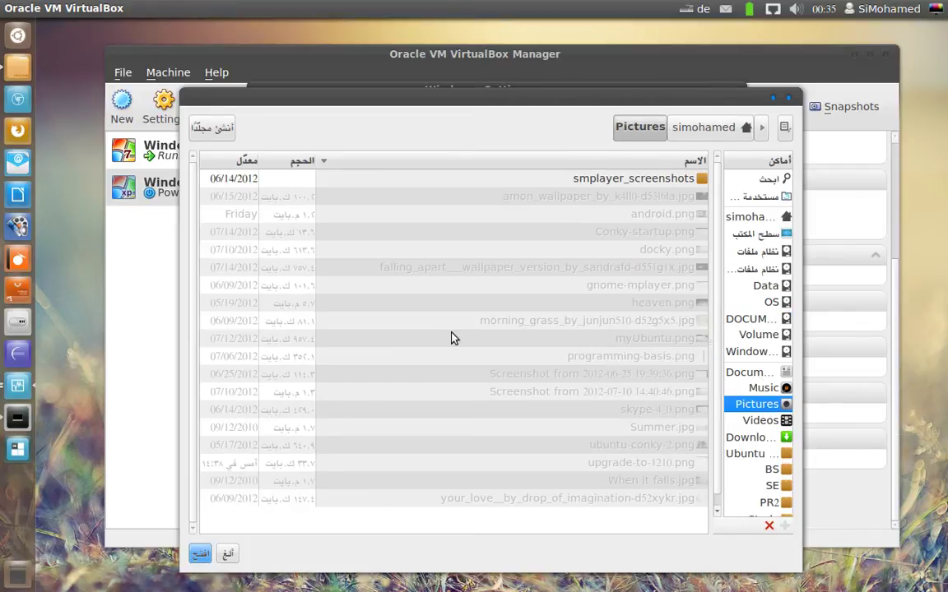
left_click(197, 554)
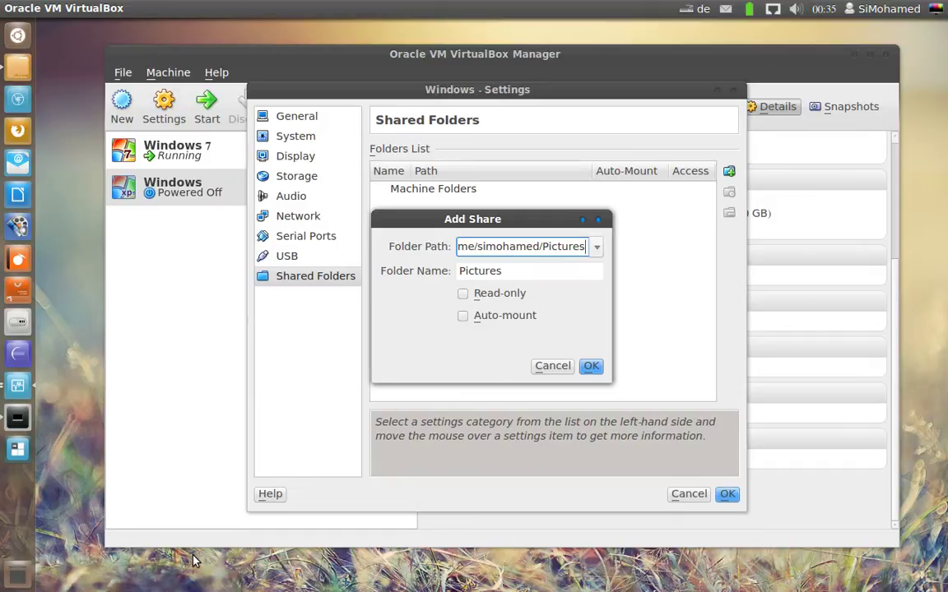
Keep the folder name Pictures, enable Auto-mount and Read-only, and confirm the new share.
double_click(518, 272)
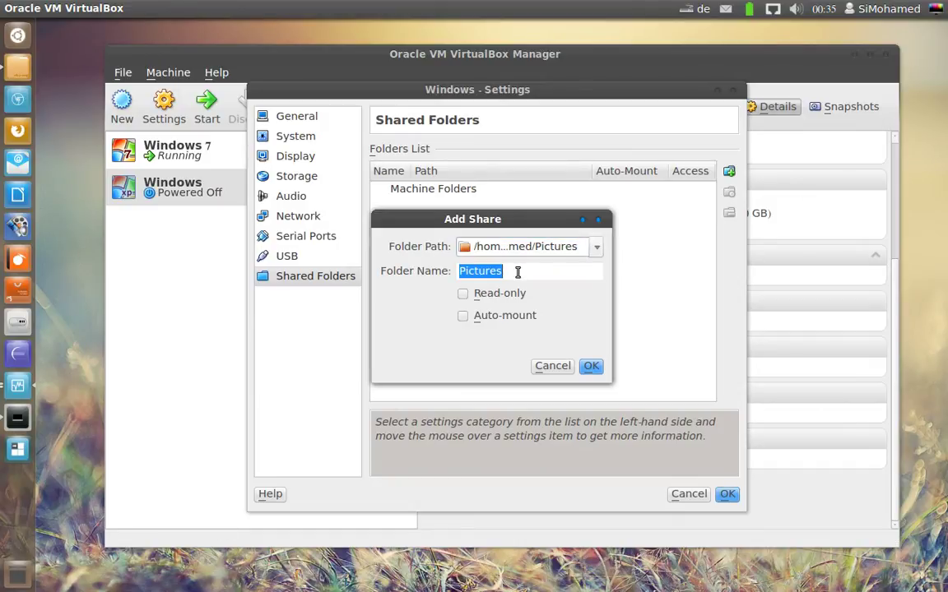
left_click(518, 272)
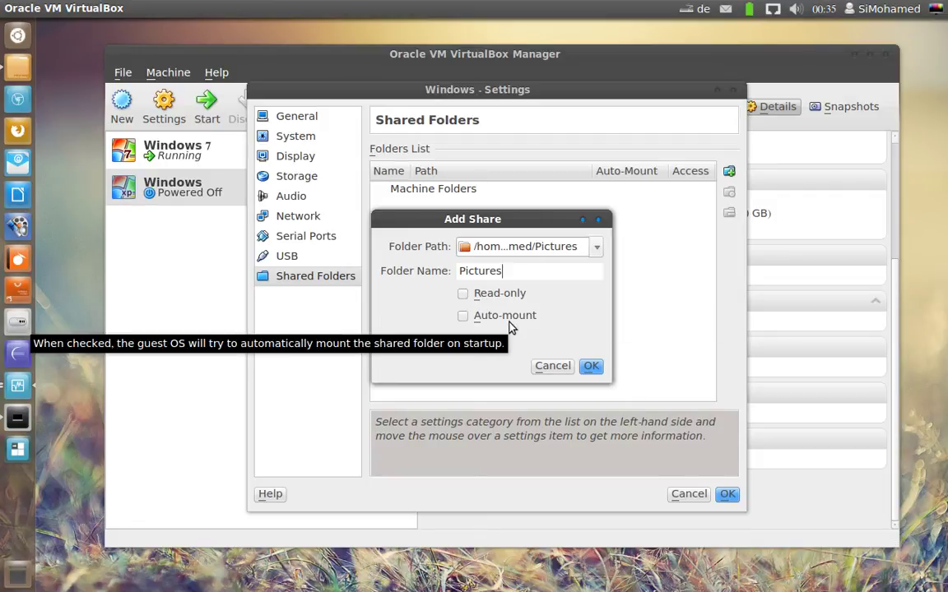
left_click(547, 247)
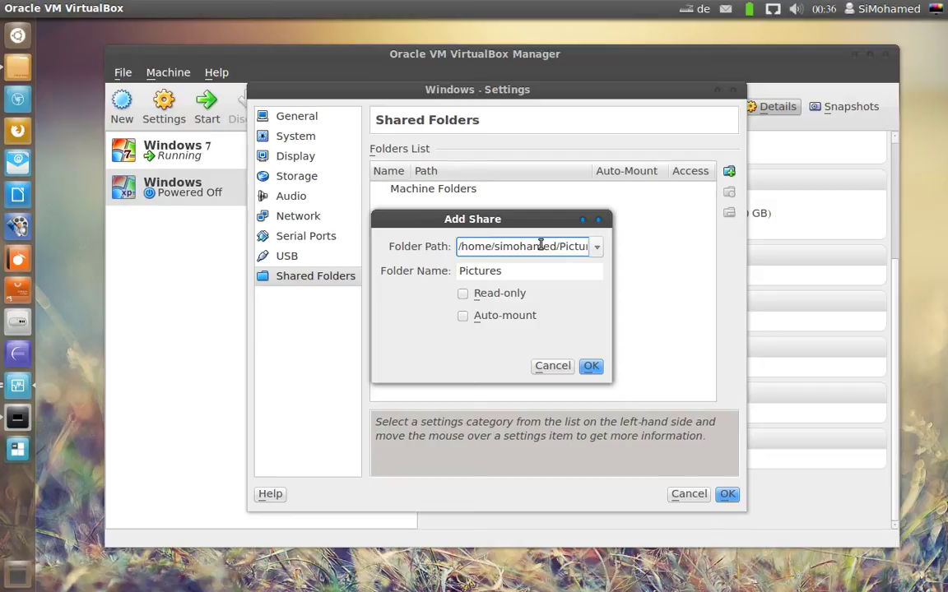
left_click(463, 317)
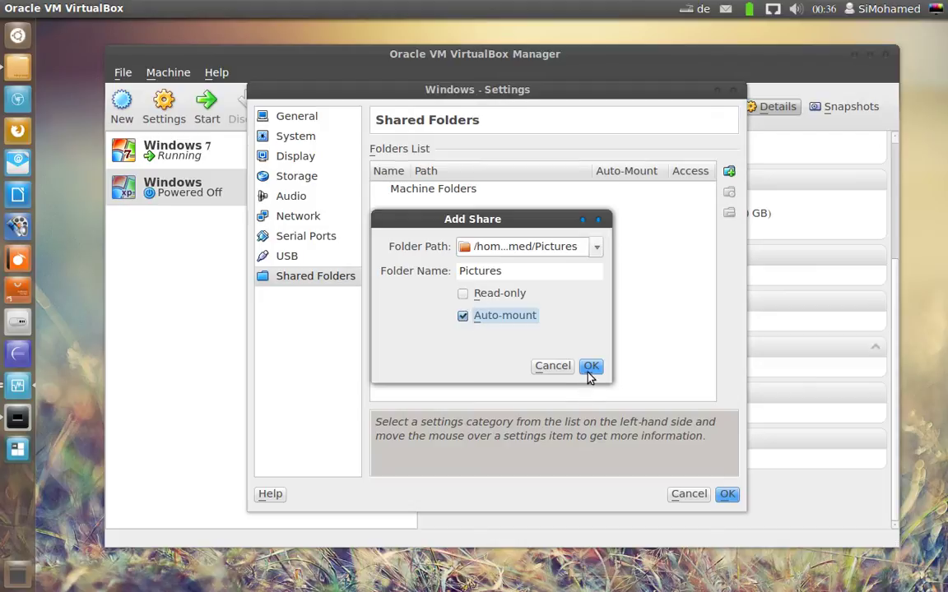
left_click(463, 294)
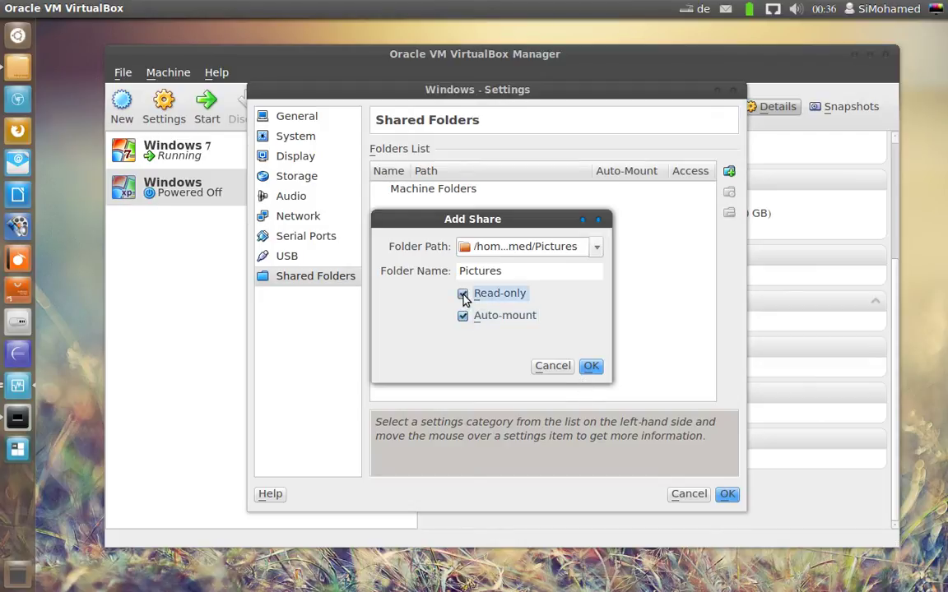
left_click(589, 366)
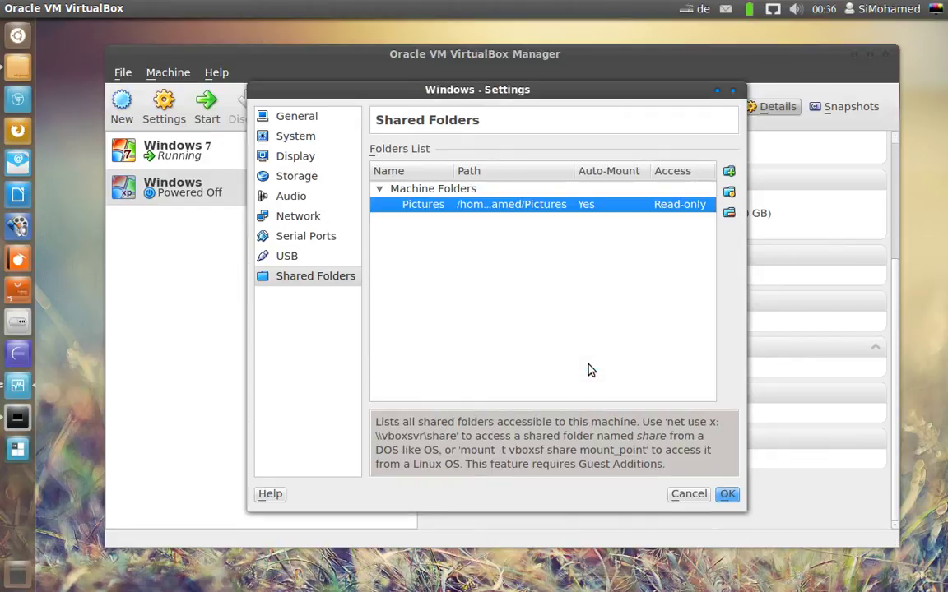
Add the host's home Downloads folder as a second share, leaving Read-only and Auto-mount off.
left_click(729, 174)
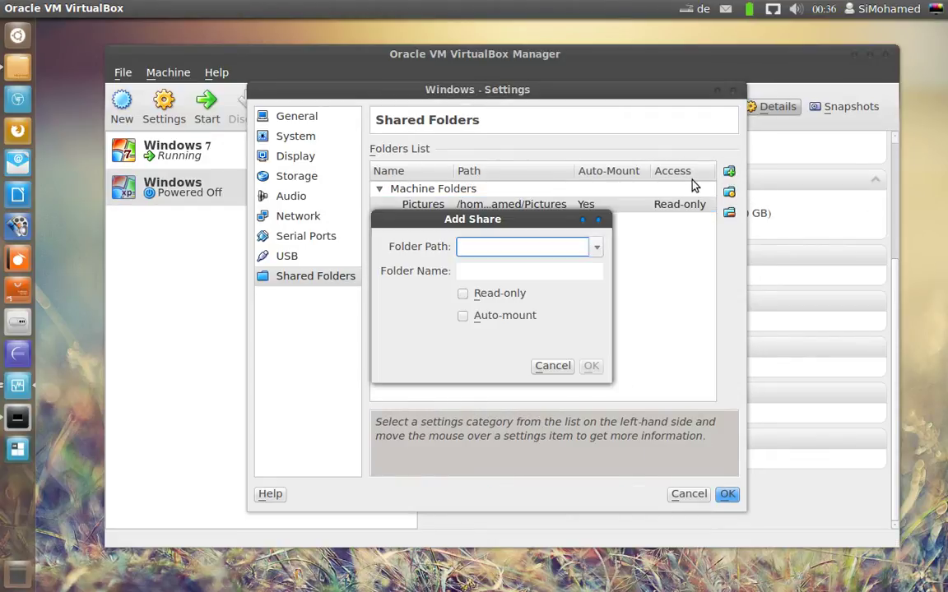
left_click(599, 247)
left_click(564, 260)
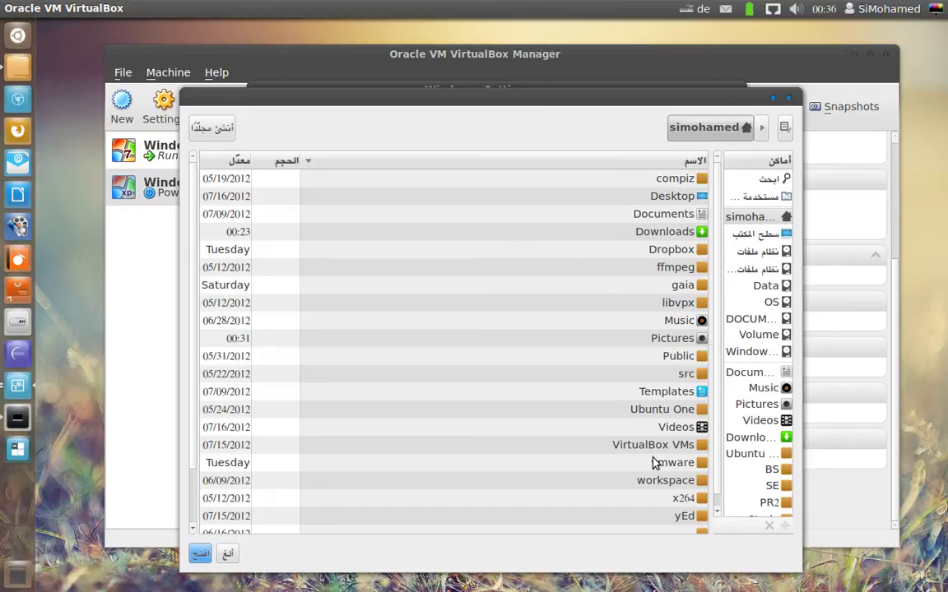
left_click(588, 231)
left_click(200, 553)
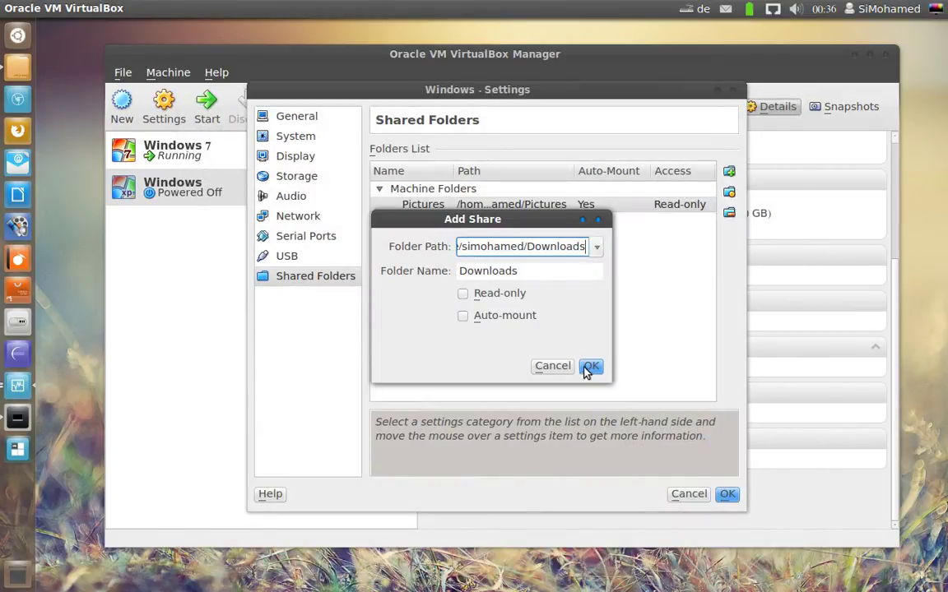
left_click(590, 367)
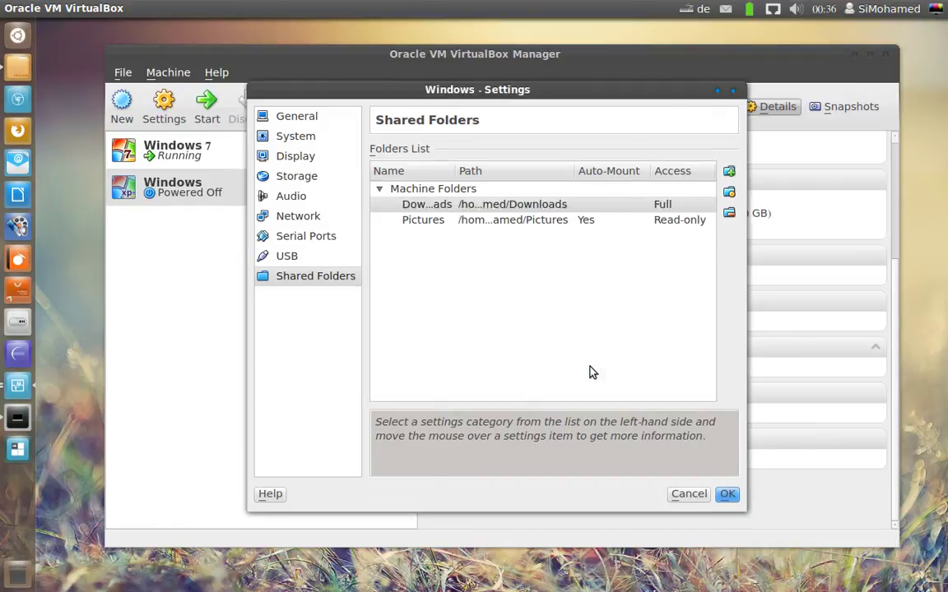
Save the shared folder settings and start the virtual machine named Windows.
left_click(728, 494)
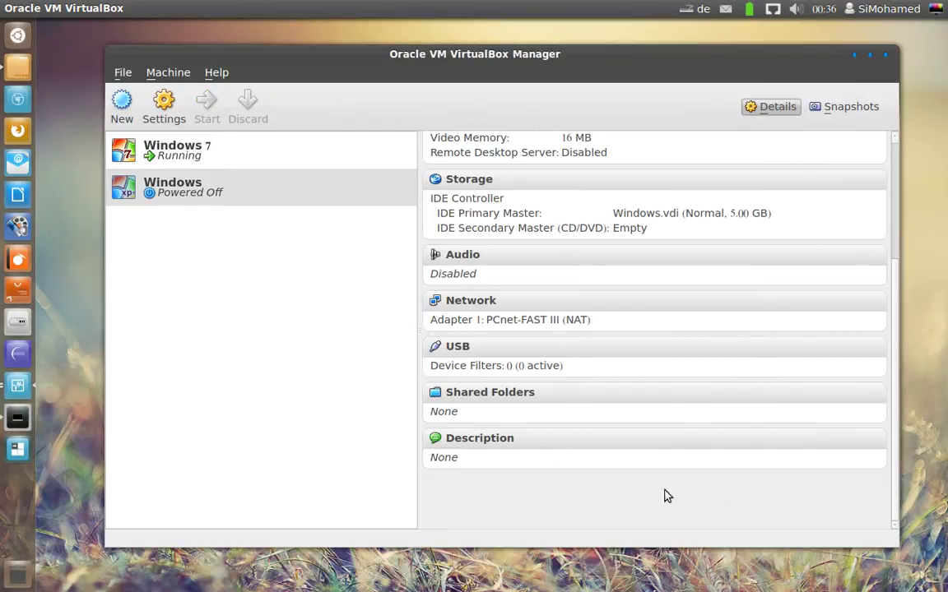
left_click(185, 193)
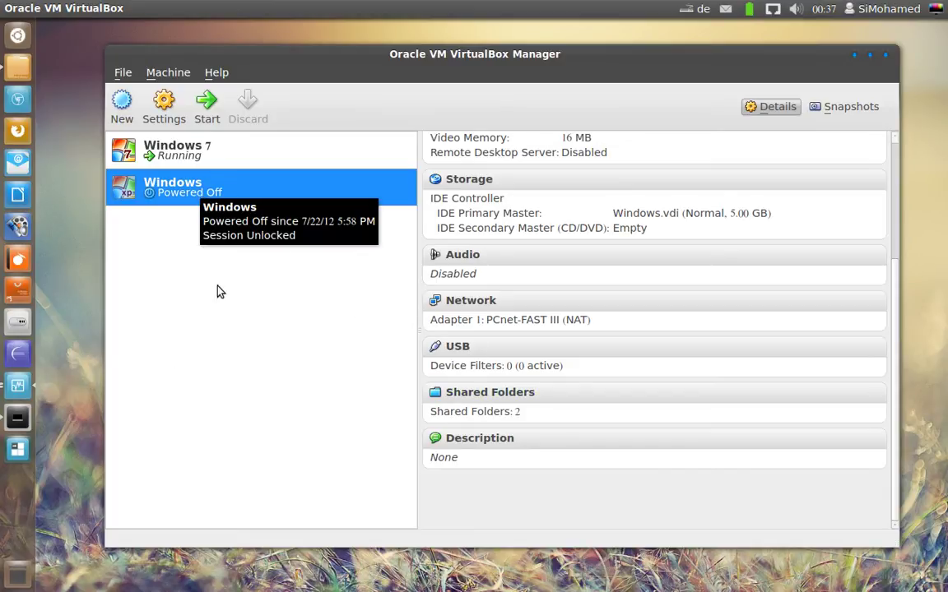
left_click(204, 108)
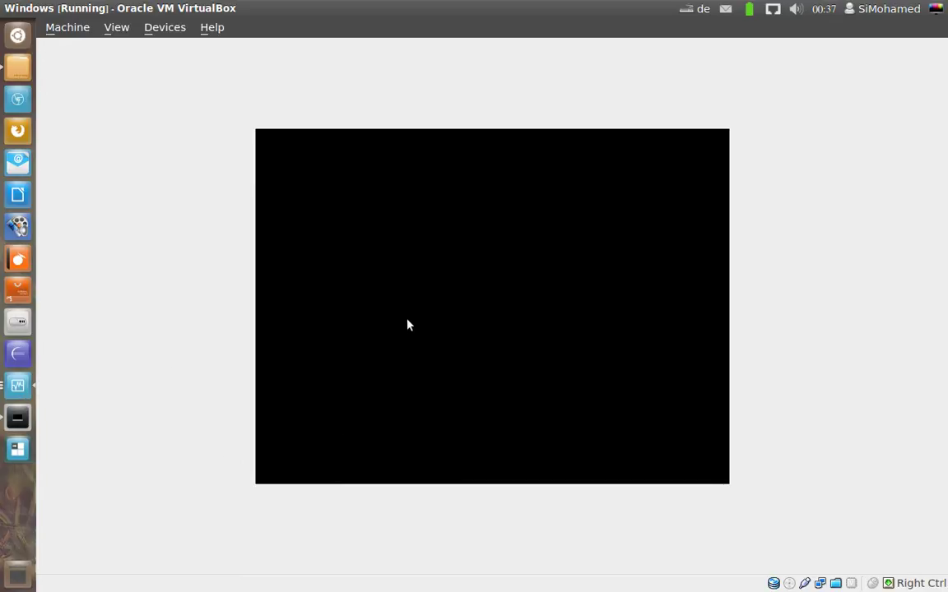
Switch to the running Windows 7 machine and preview its open Explorer window.
left_click(18, 387)
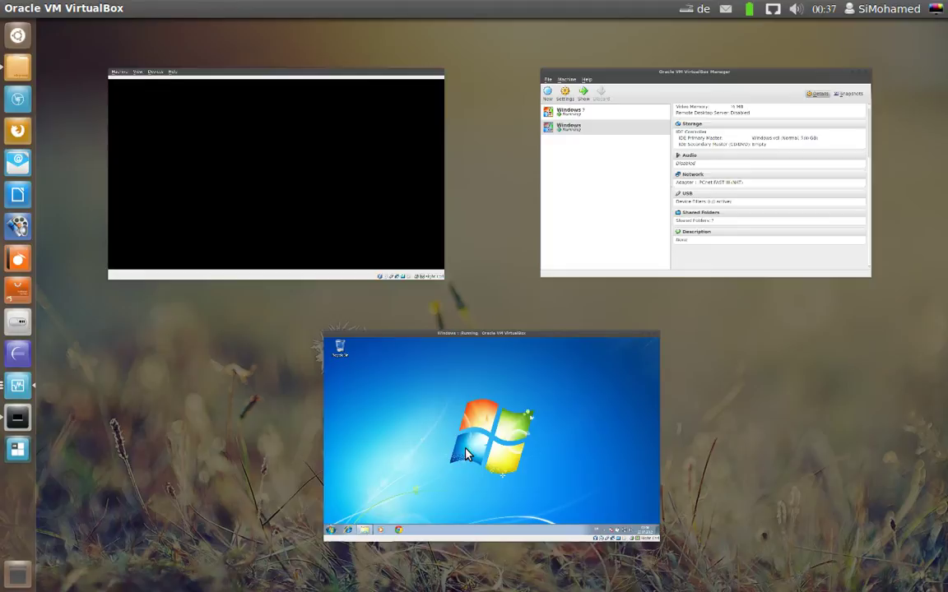
left_click(466, 455)
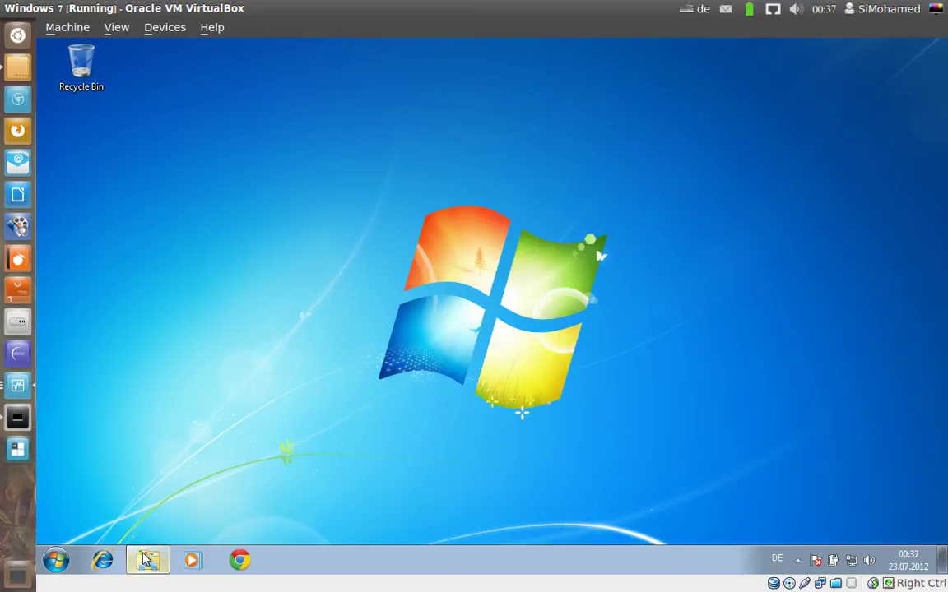
mouse_move(145, 560)
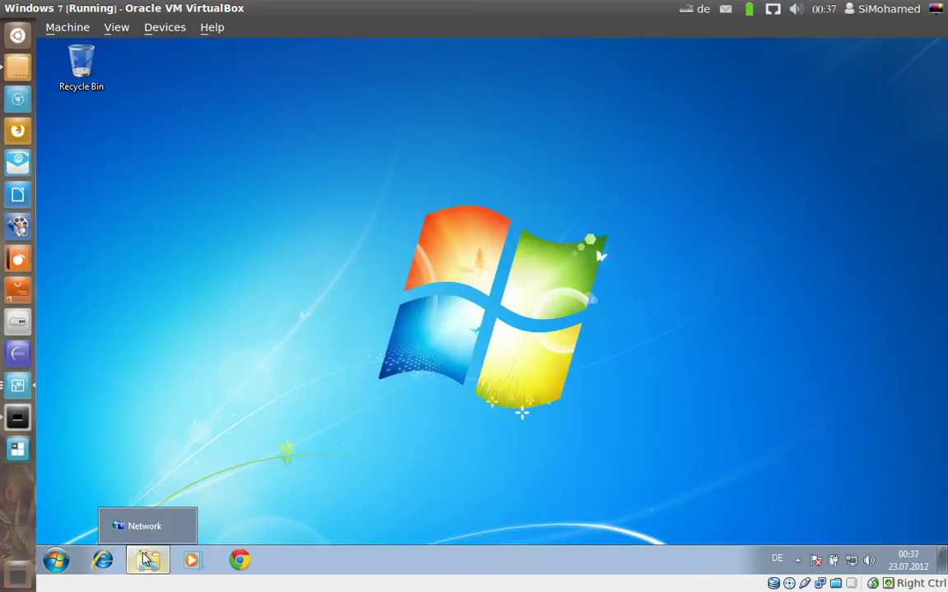
Return to the VirtualBox Manager and check the Shared Folders details of the Windows 7 machine.
left_click(16, 389)
left_click(497, 387)
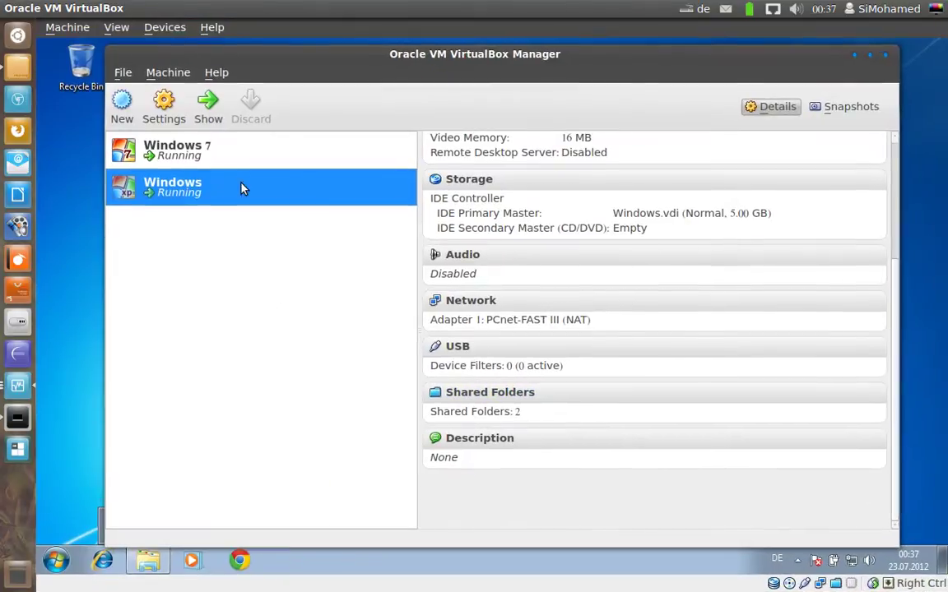
left_click(209, 149)
scroll(529, 344, "down", 2)
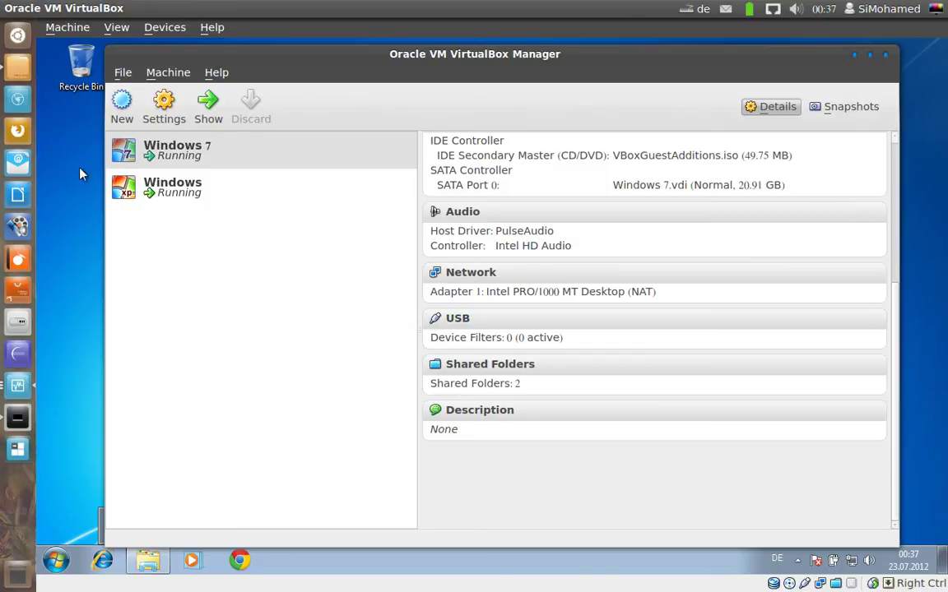
Switch to the Windows 7 machine, restore its Explorer window and show the drives under Computer.
left_click(17, 384)
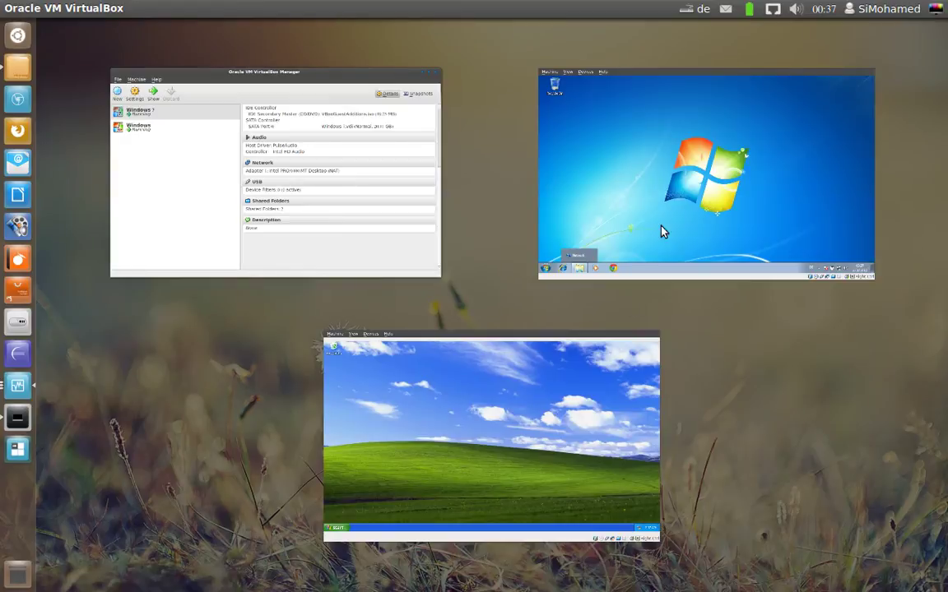
left_click(629, 246)
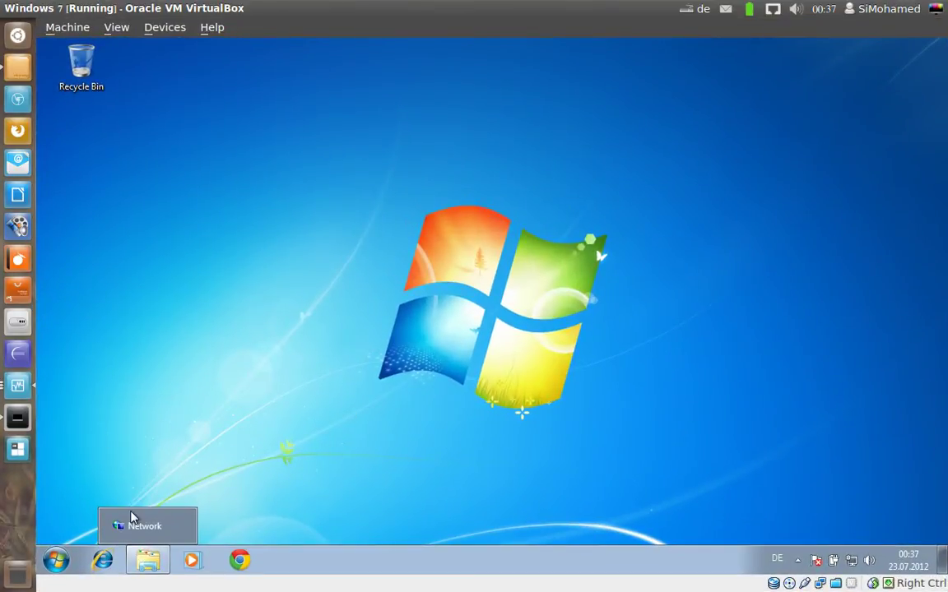
left_click(128, 518)
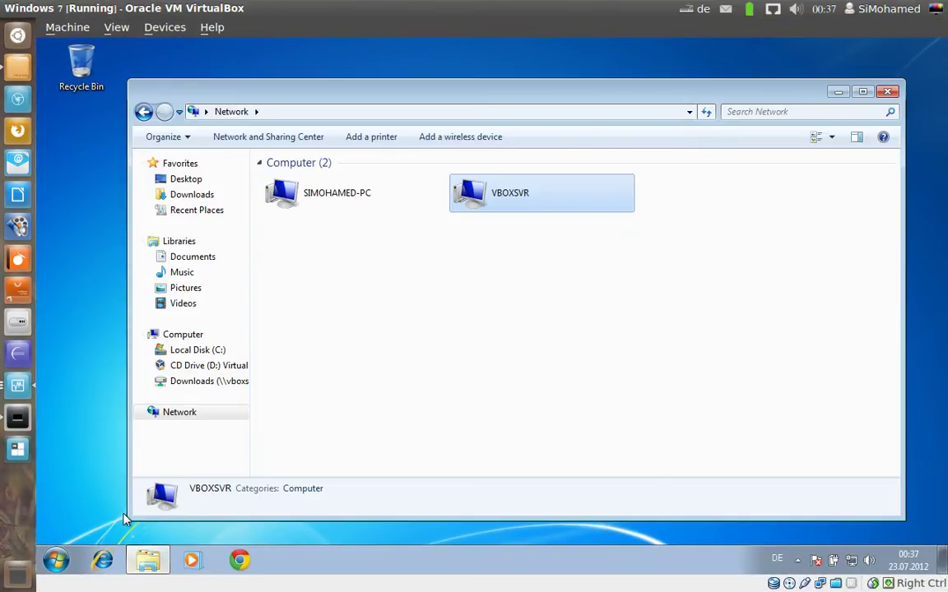
left_click(56, 560)
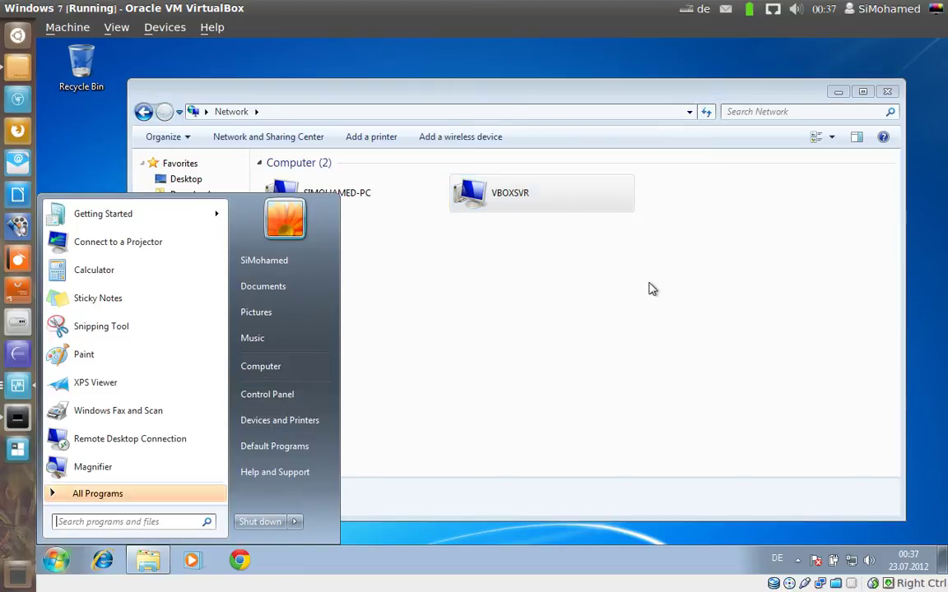
left_click(618, 335)
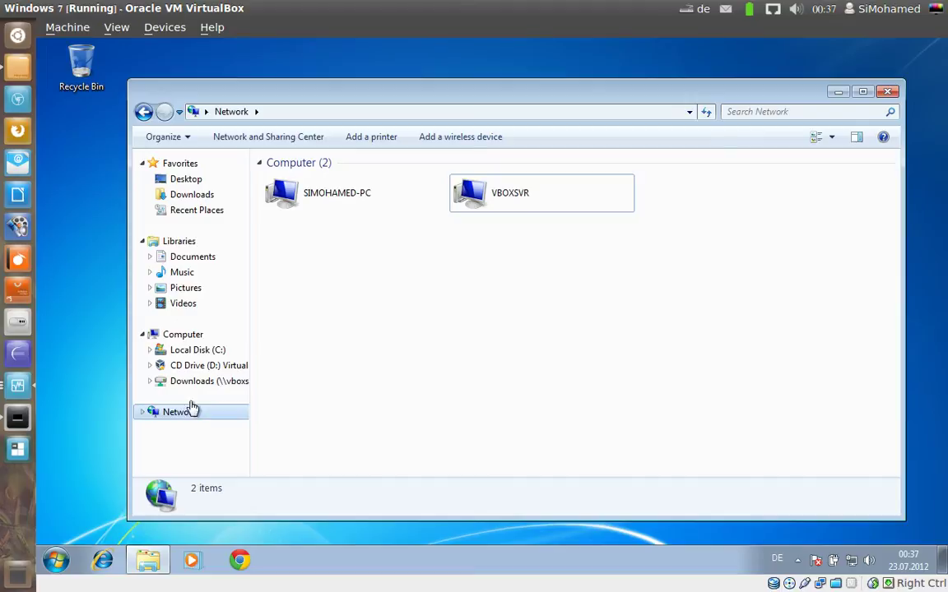
left_click(186, 333)
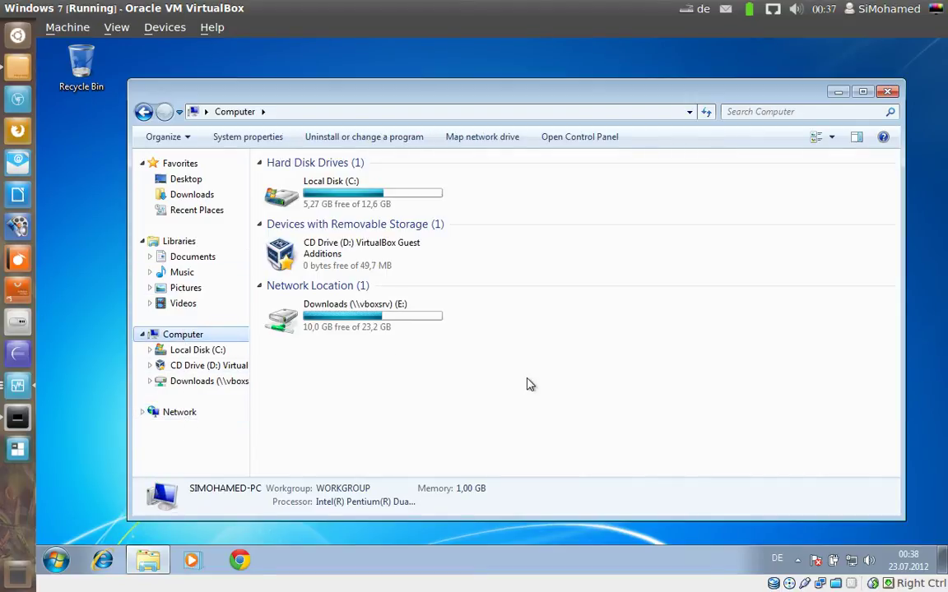
Open the Downloads (\\vboxsrv) (E:) network drive, look through its files and switch the folder view to tiles.
mouse_move(425, 331)
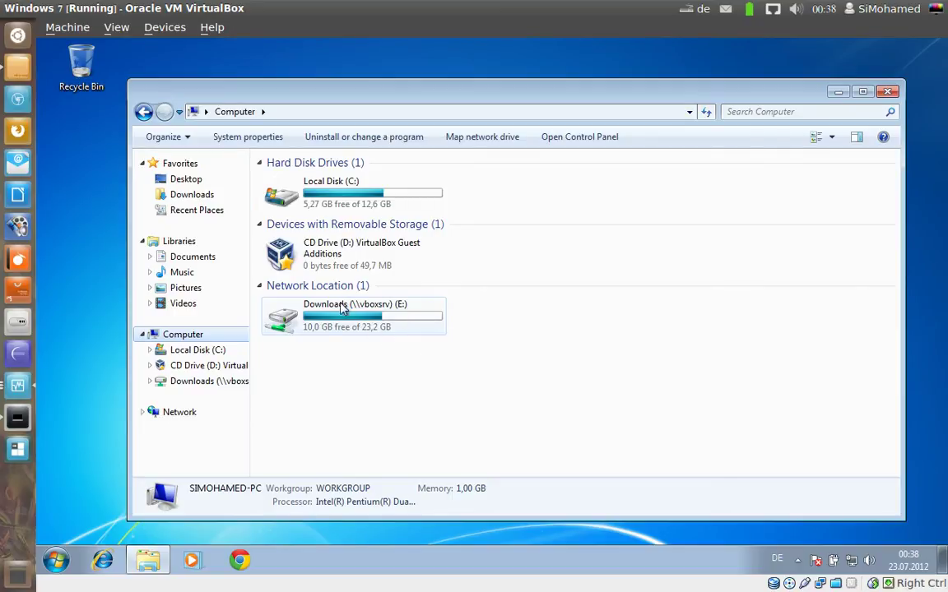
mouse_move(355, 317)
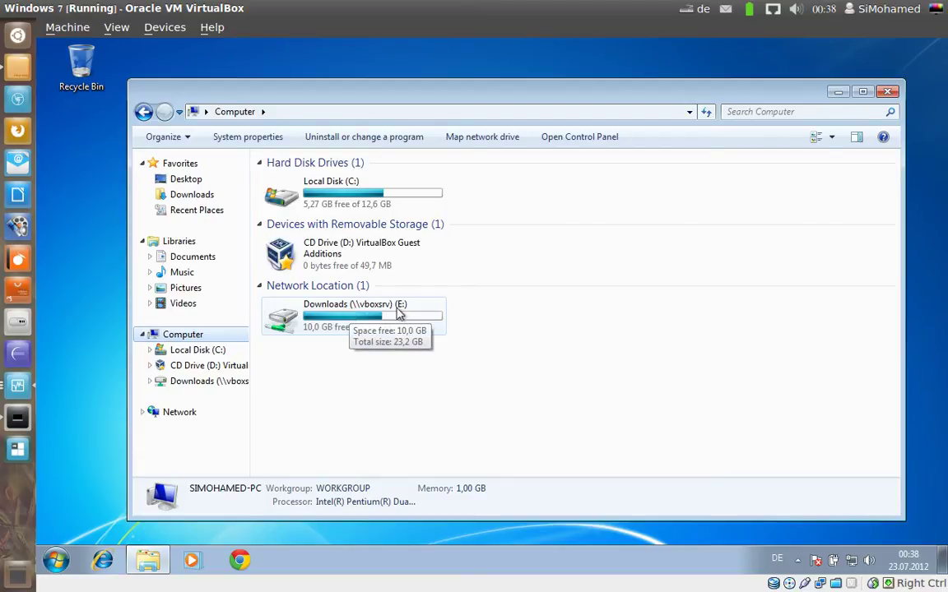
left_click(375, 315)
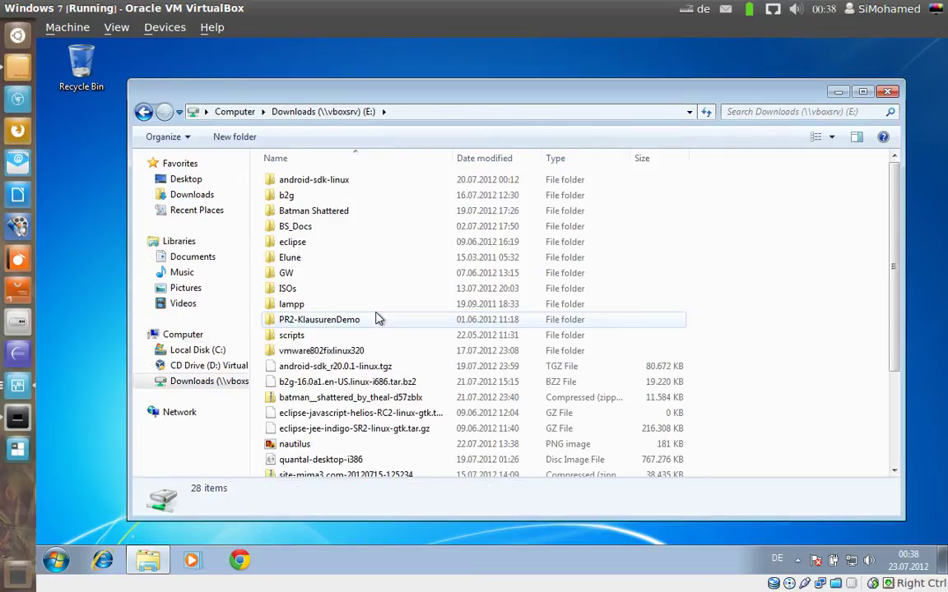
scroll(394, 292, "down", 3)
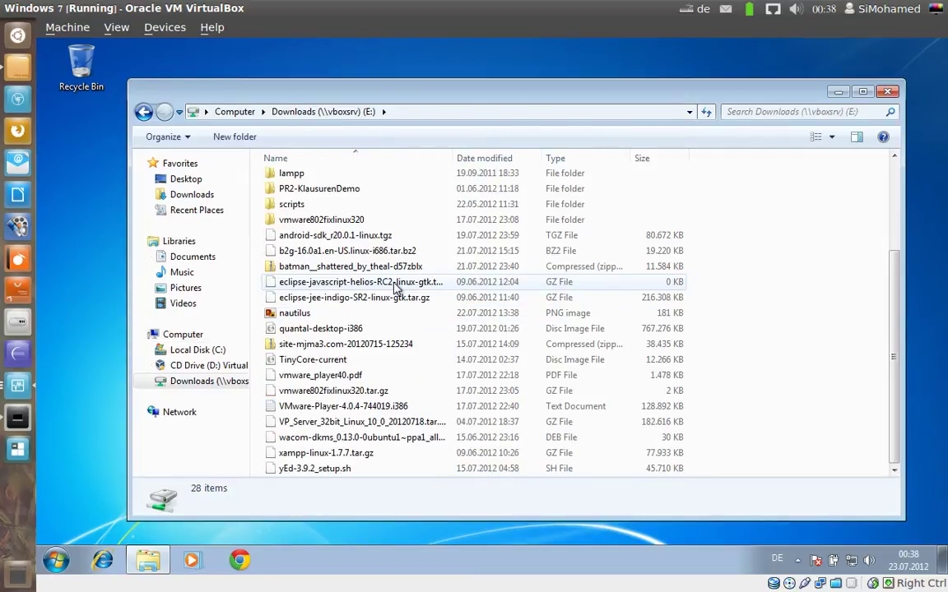
left_click(815, 137)
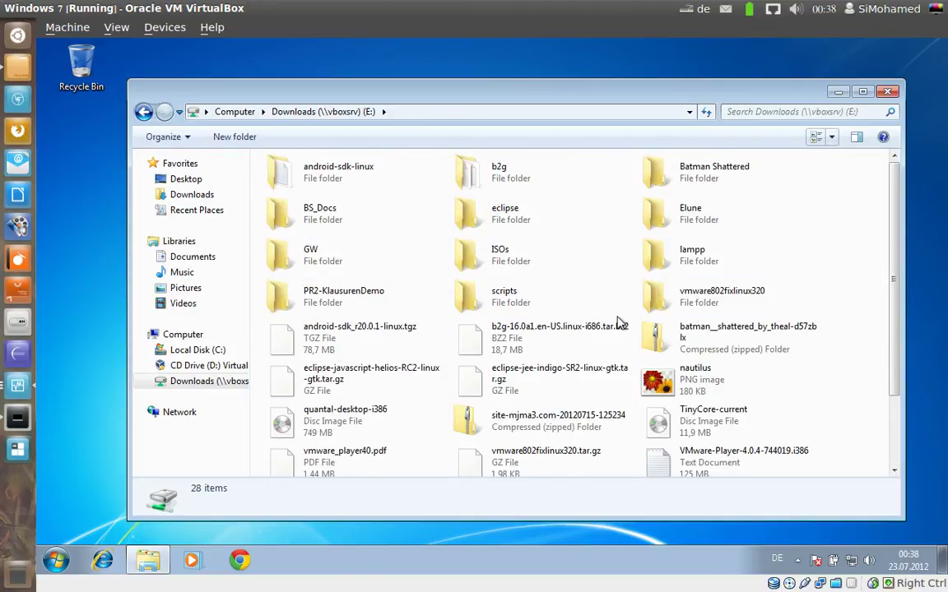
Open the host's home Downloads folder to compare its contents with the share, and return to the Windows 7 Explorer window.
left_click(15, 68)
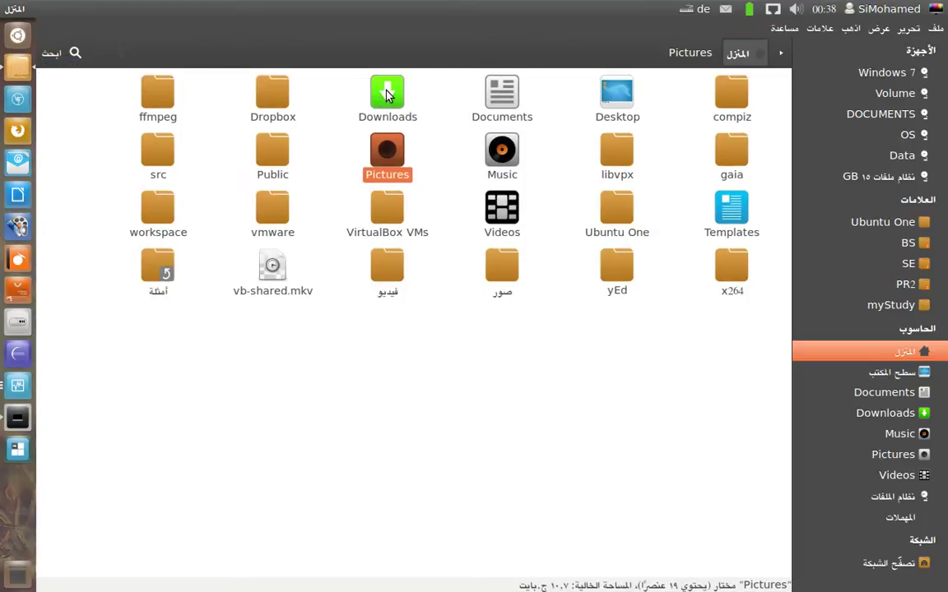
double_click(387, 94)
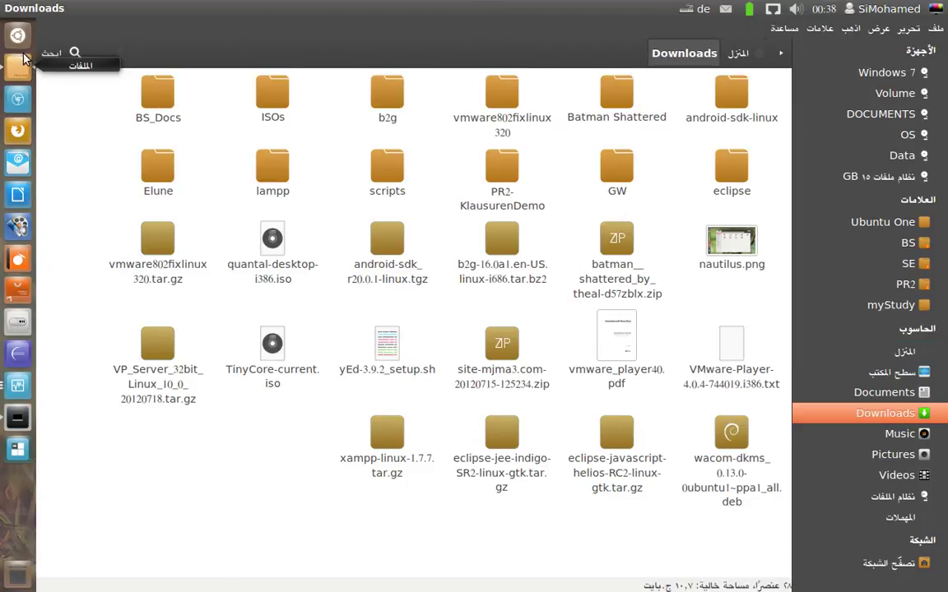
left_click(18, 385)
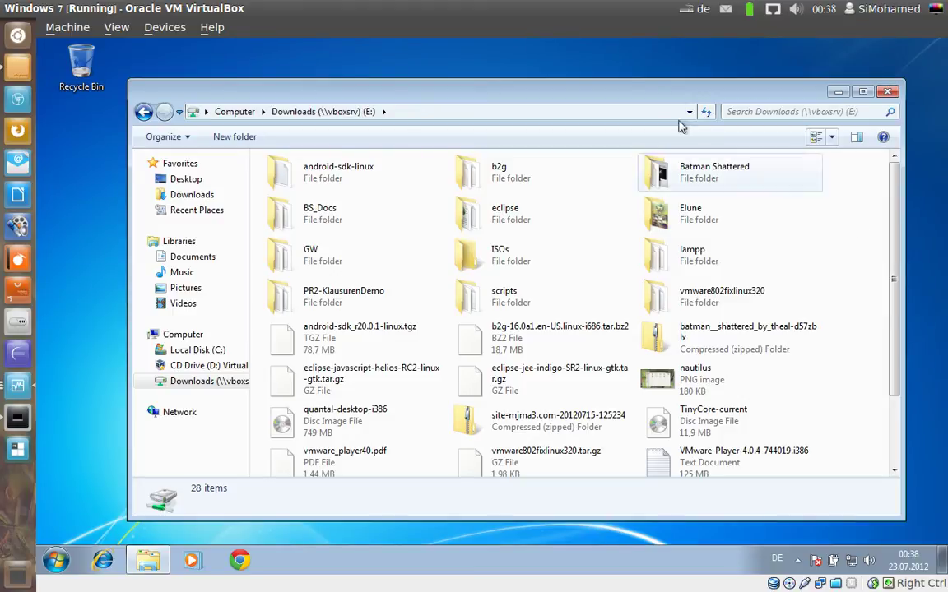
left_click(152, 562)
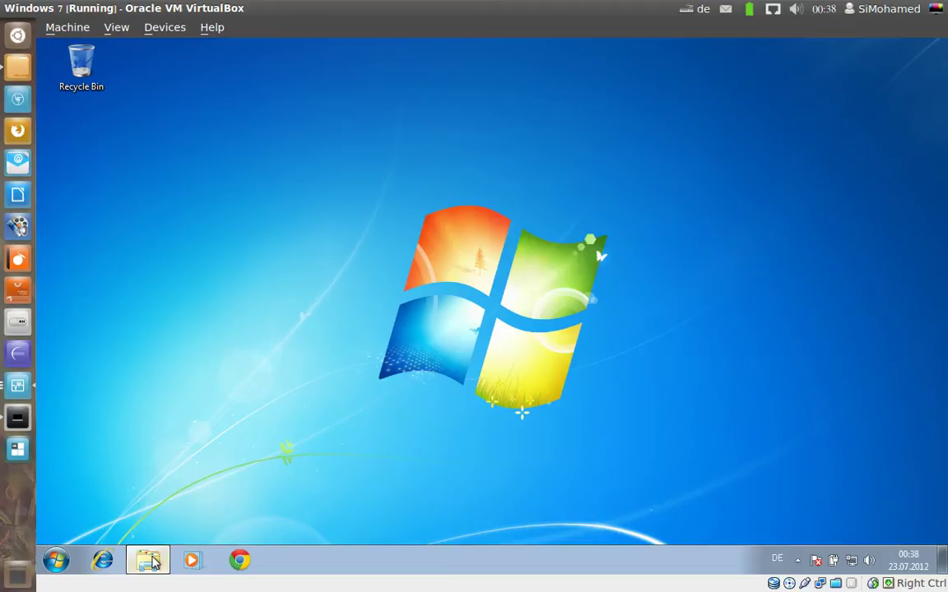
left_click(152, 562)
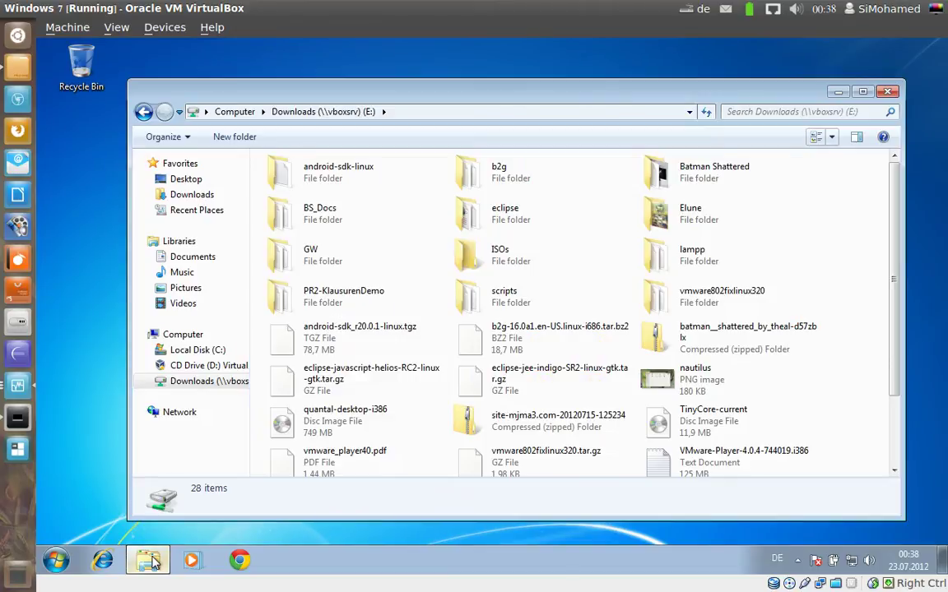
View the shares offered by VBOXSVR under Network, and minimize the Explorer window.
left_click(179, 415)
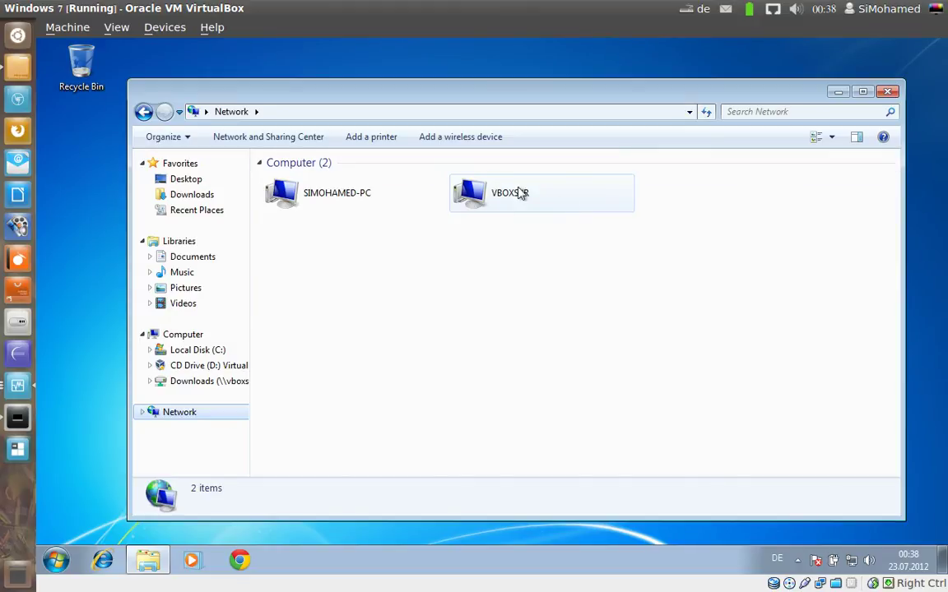
double_click(486, 198)
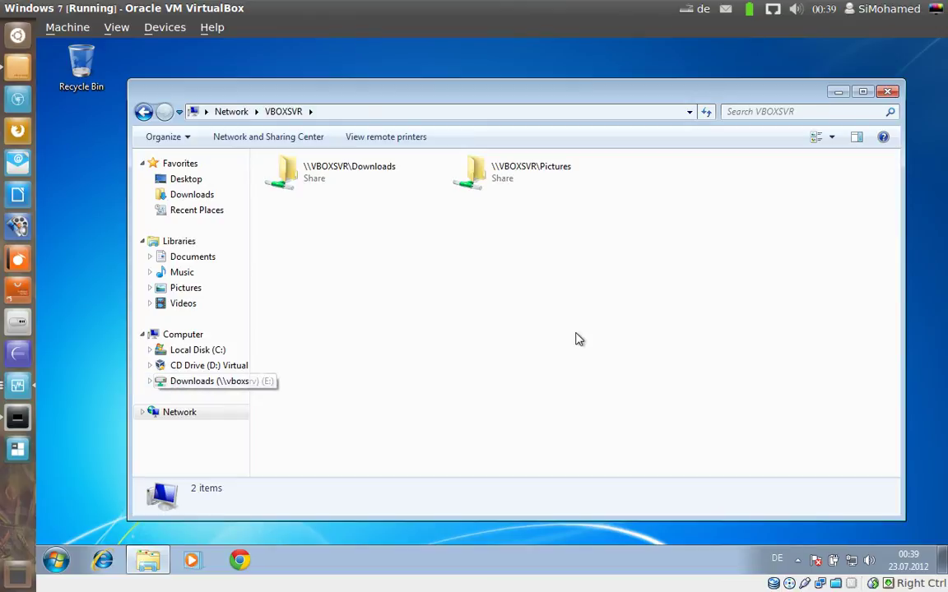
left_click(835, 92)
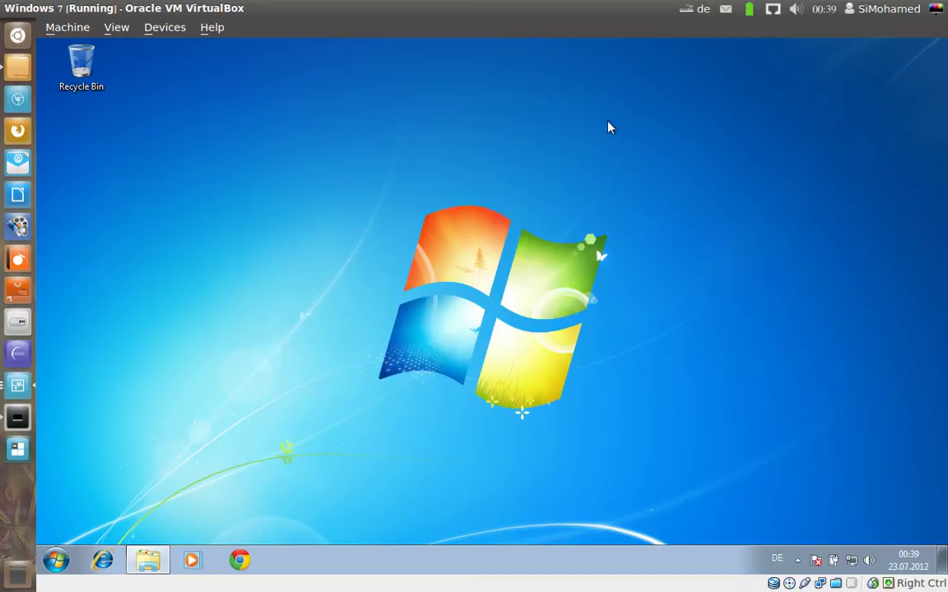
Minimize the Windows 7 machine, switch to the running Windows XP machine and dismiss its antivirus notification.
left_click(26, 10)
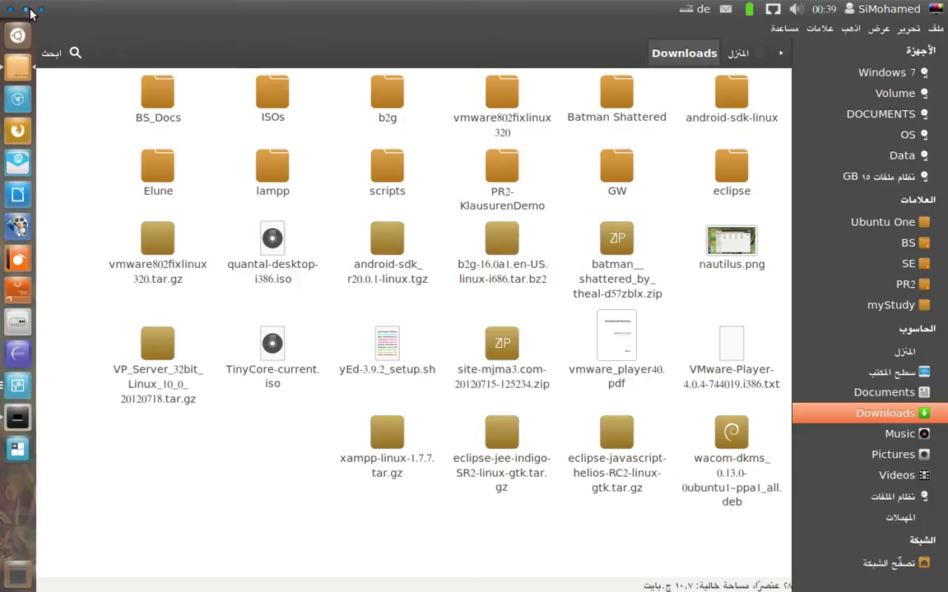
left_click(18, 384)
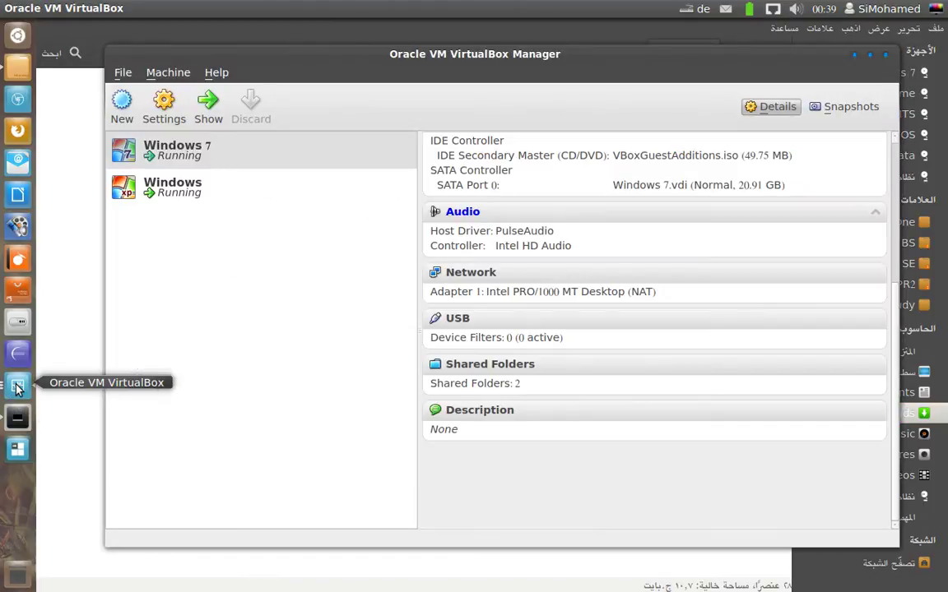
left_click(17, 384)
left_click(482, 436)
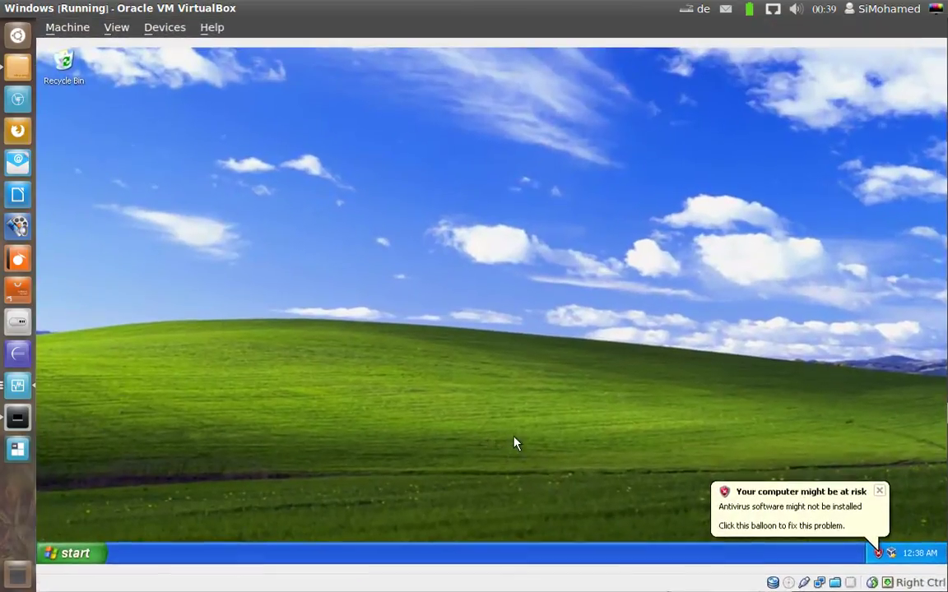
left_click(879, 492)
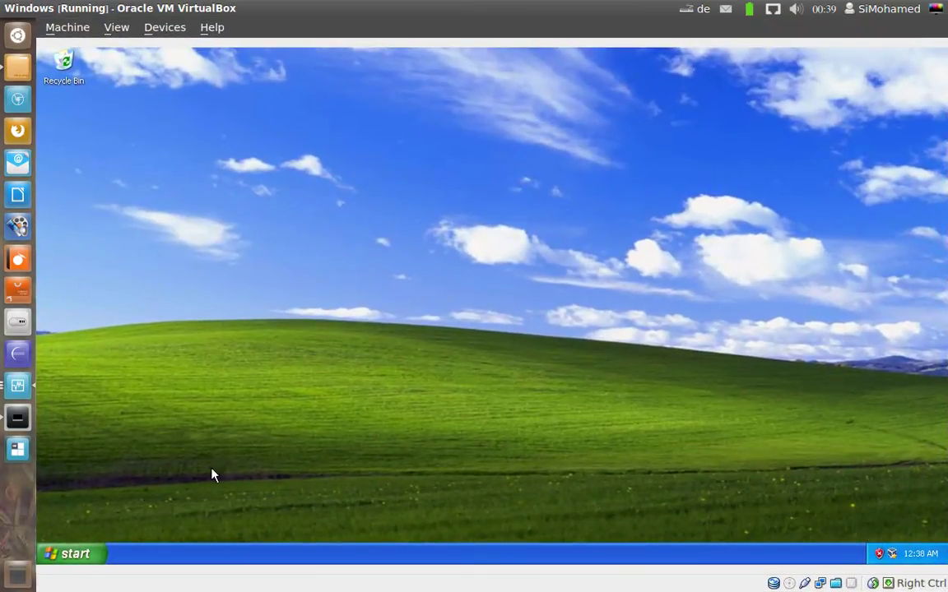
Open My Computer in Windows XP, maximize its window and open the network drive Pictures on 'vboxsrv' (E:).
left_click(76, 554)
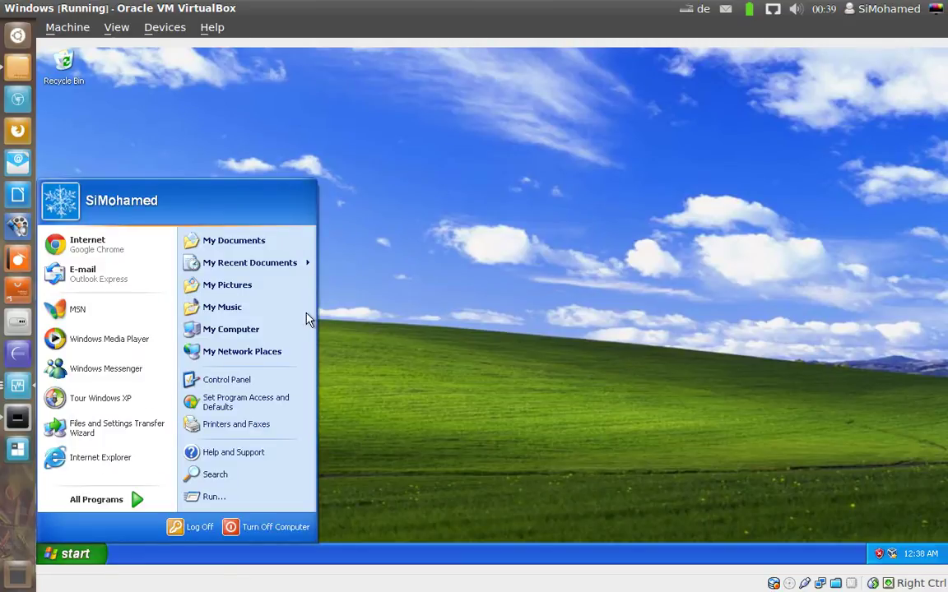
left_click(247, 329)
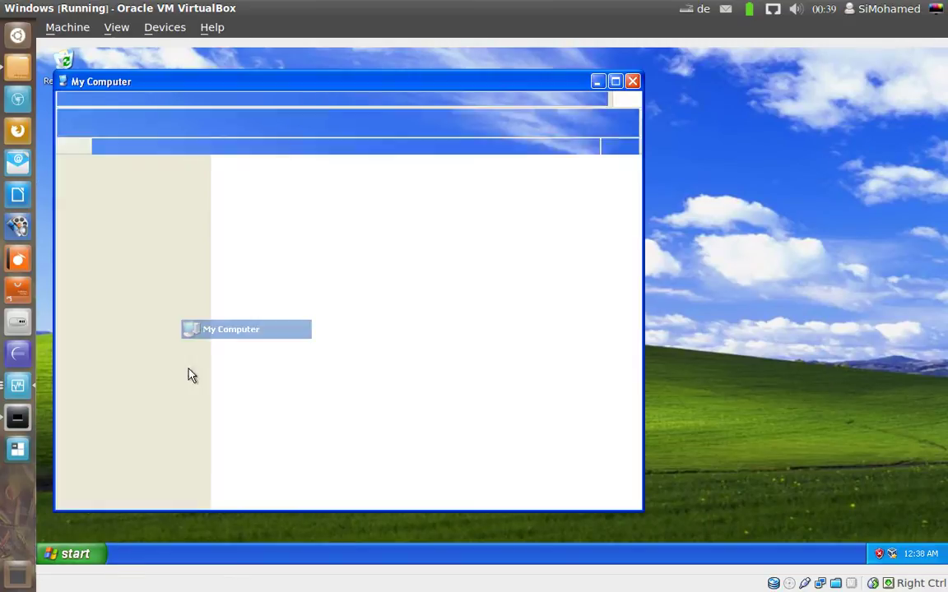
double_click(424, 85)
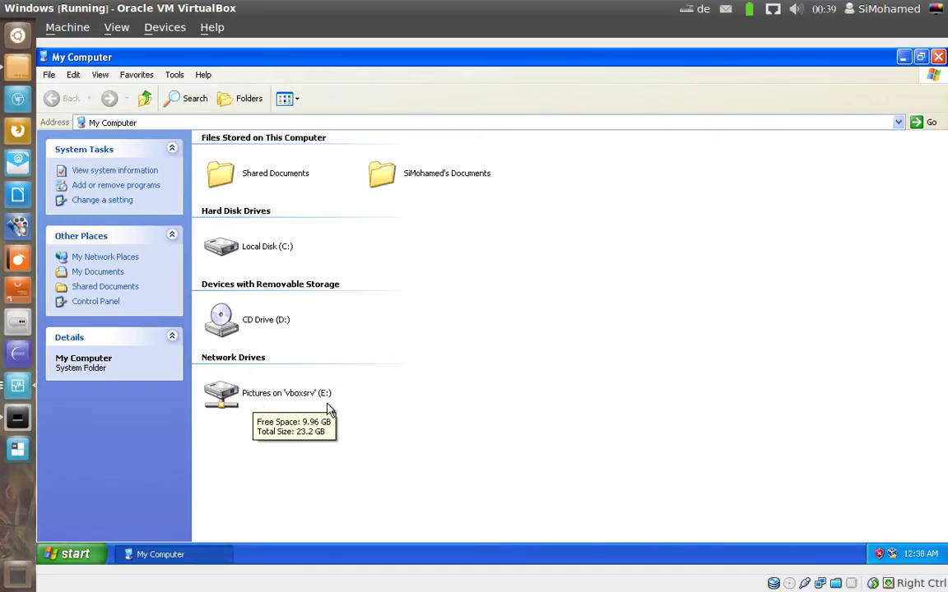
double_click(286, 402)
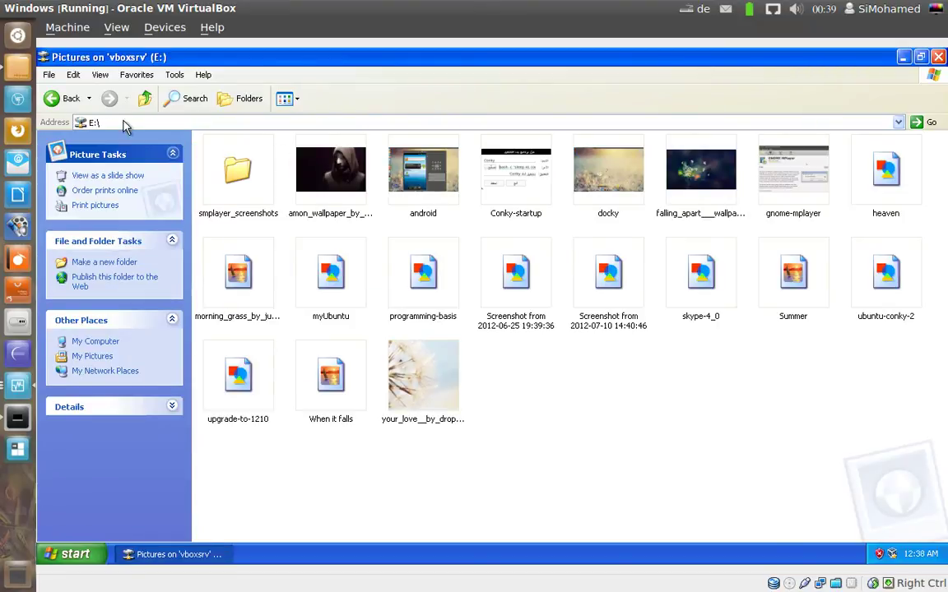
Switch to the host's file manager and open the Pictures folder from the home folder.
left_click(7, 68)
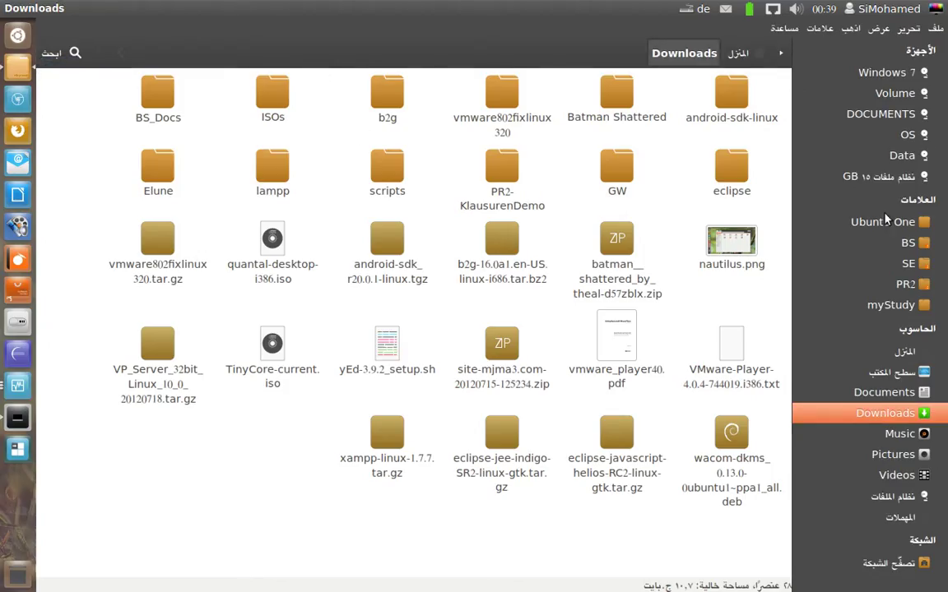
left_click(907, 352)
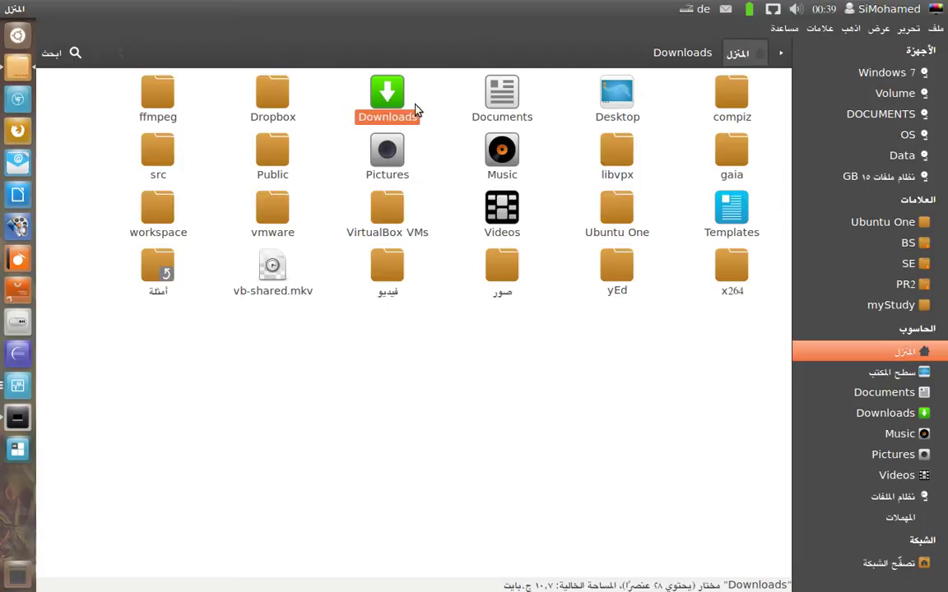
left_click(381, 167)
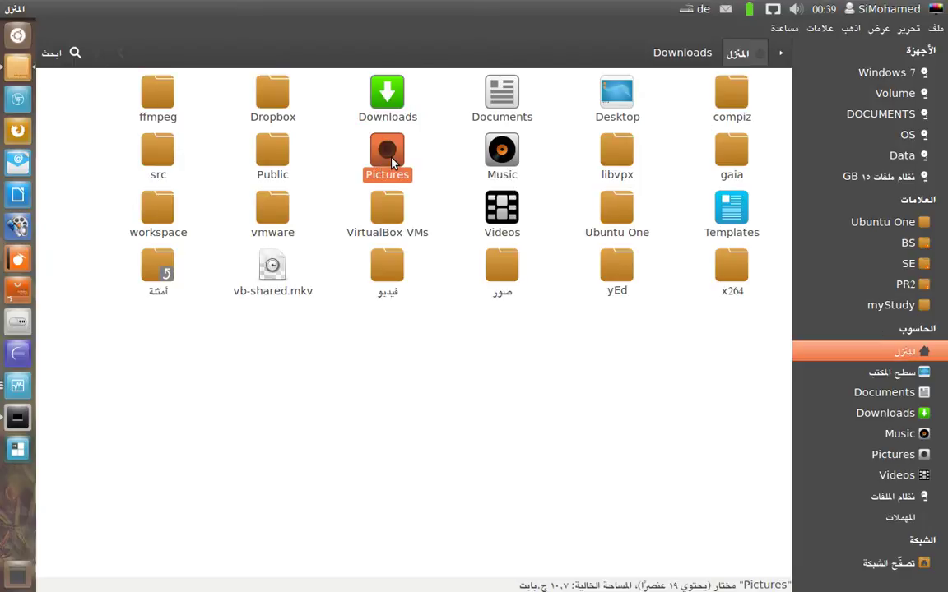
double_click(391, 162)
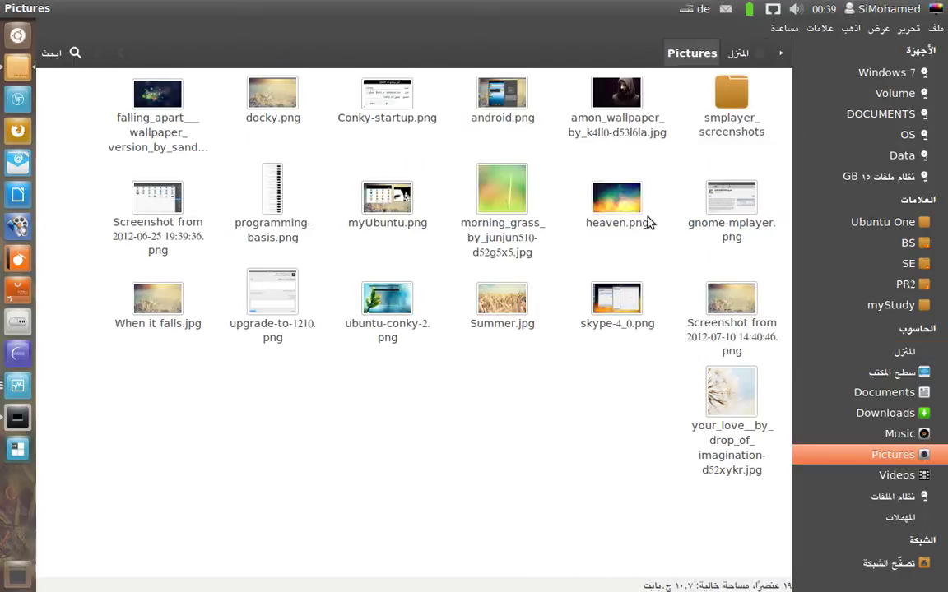
Create a folder named test in the host's Pictures folder and return to the Pictures share in Windows XP.
right_click(427, 405)
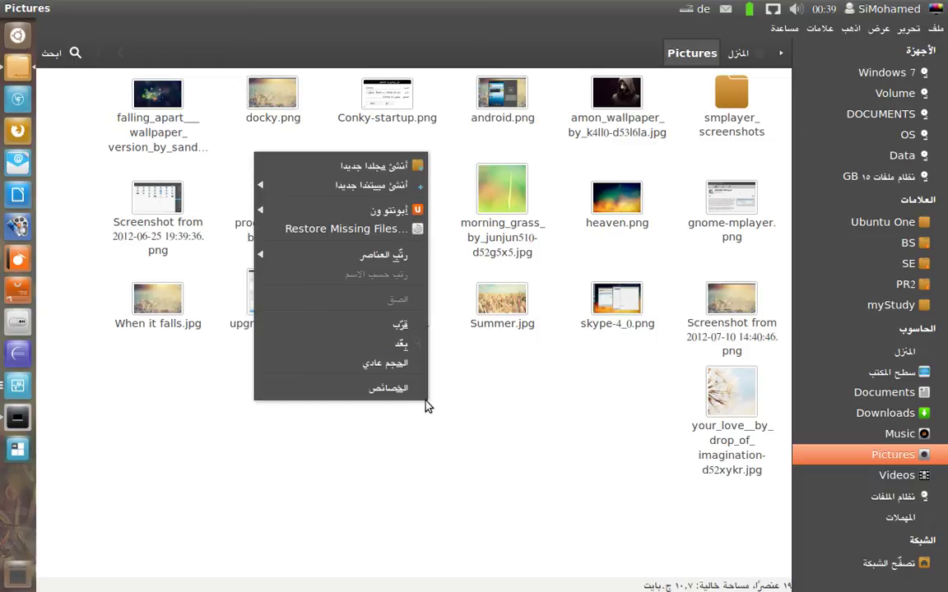
left_click(391, 171)
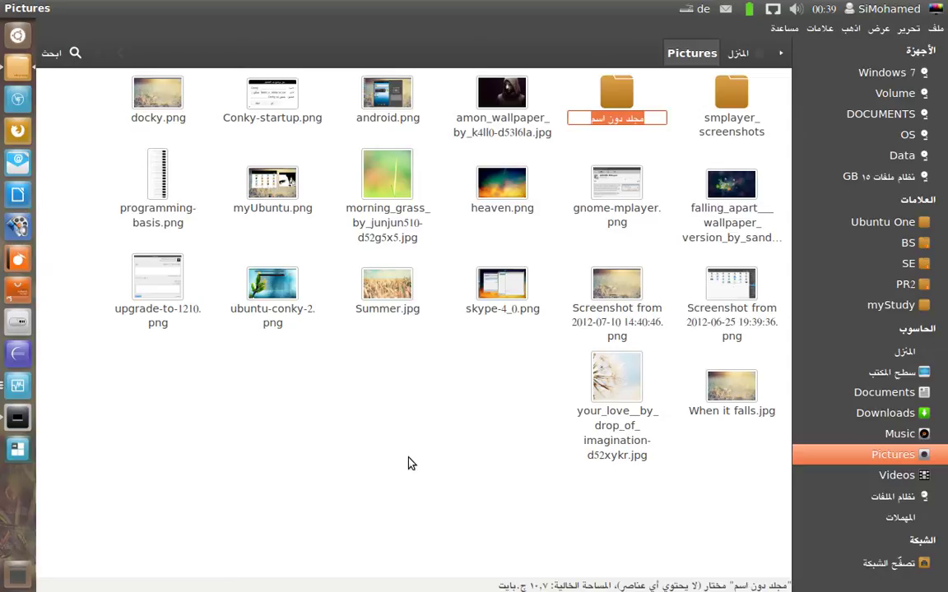
type("test")
key("Return")
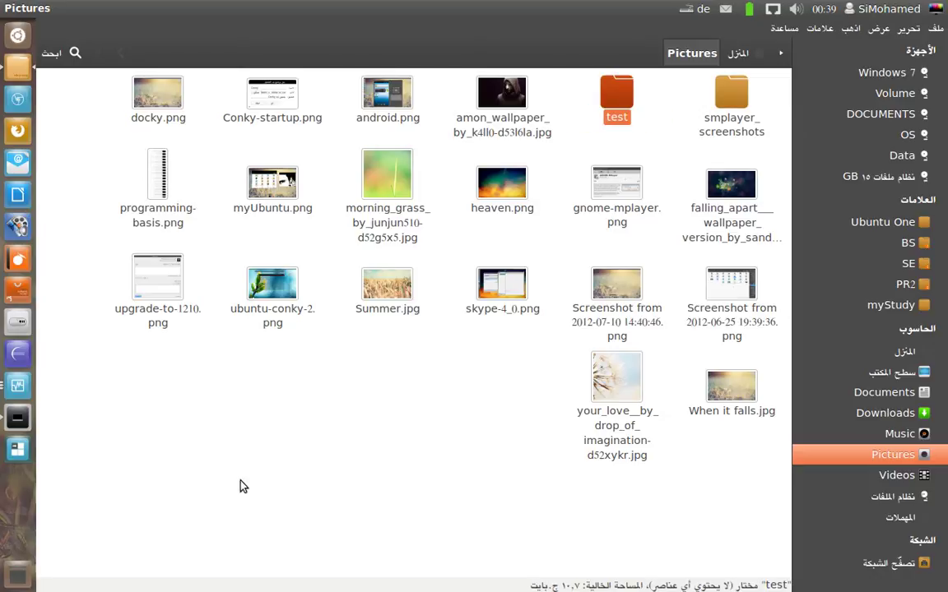
left_click(18, 383)
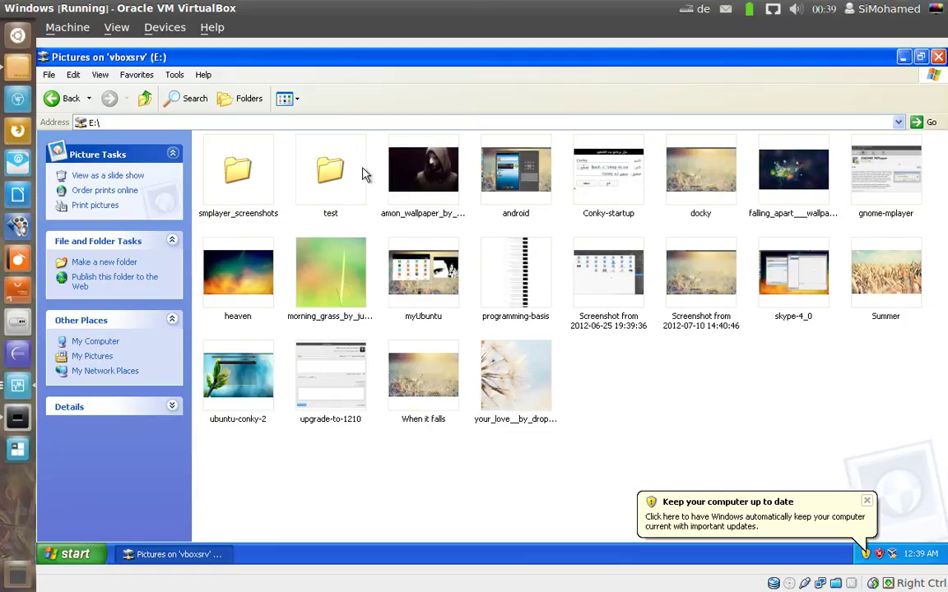
Switch to the Windows 7 machine, check the \\VBOXSVR\Pictures share for the test folder and minimize the Explorer window.
left_click(330, 161)
left_click(599, 358)
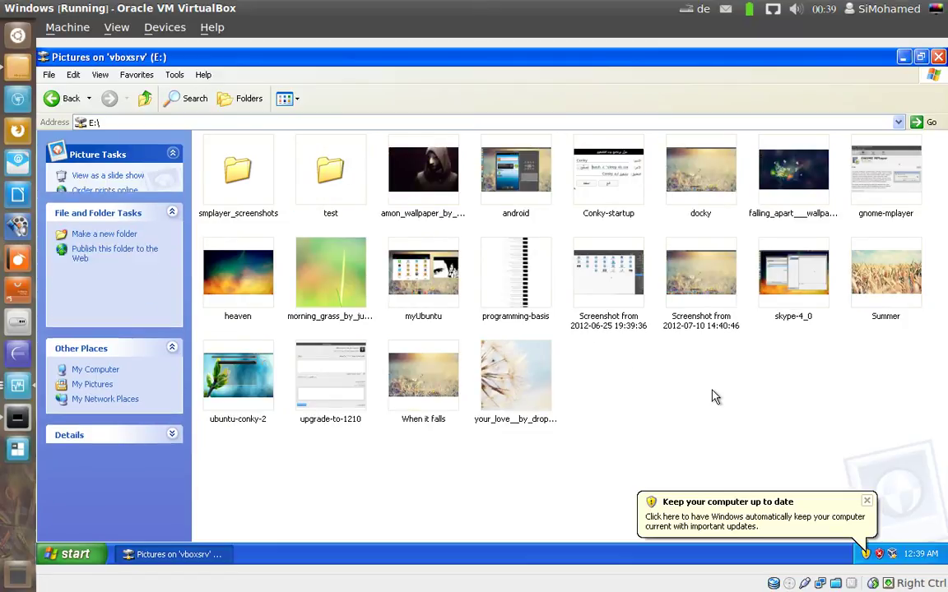
left_click(17, 384)
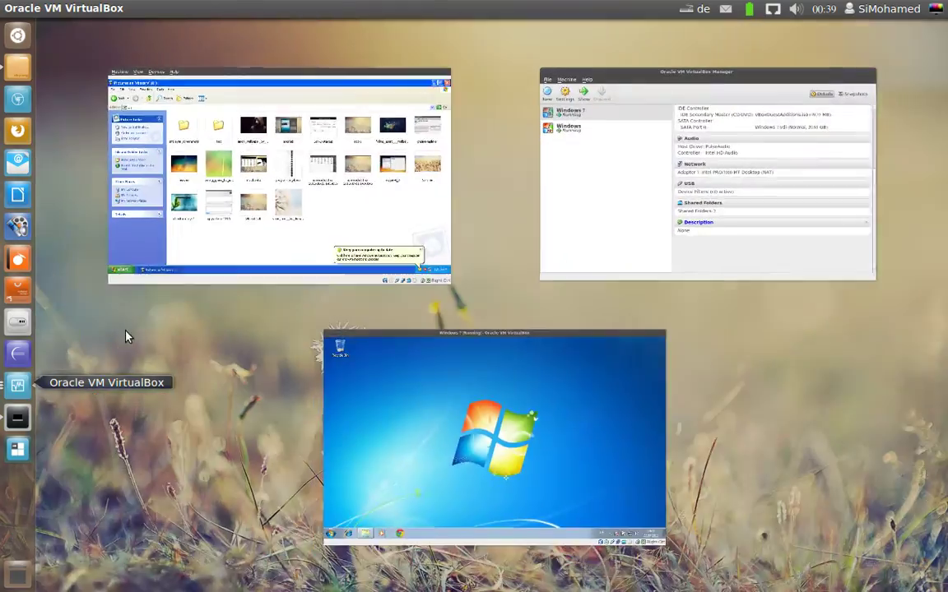
left_click(525, 444)
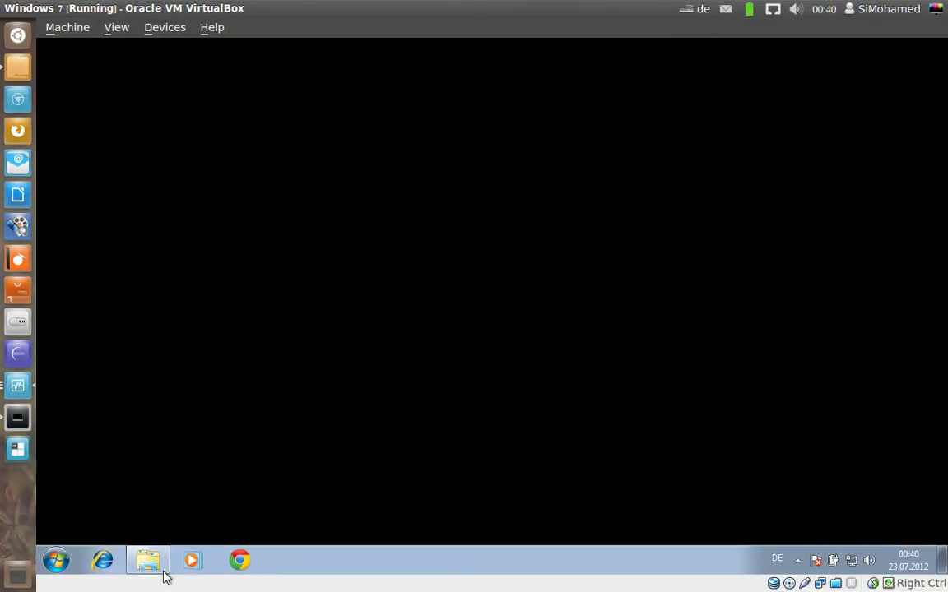
left_click(148, 563)
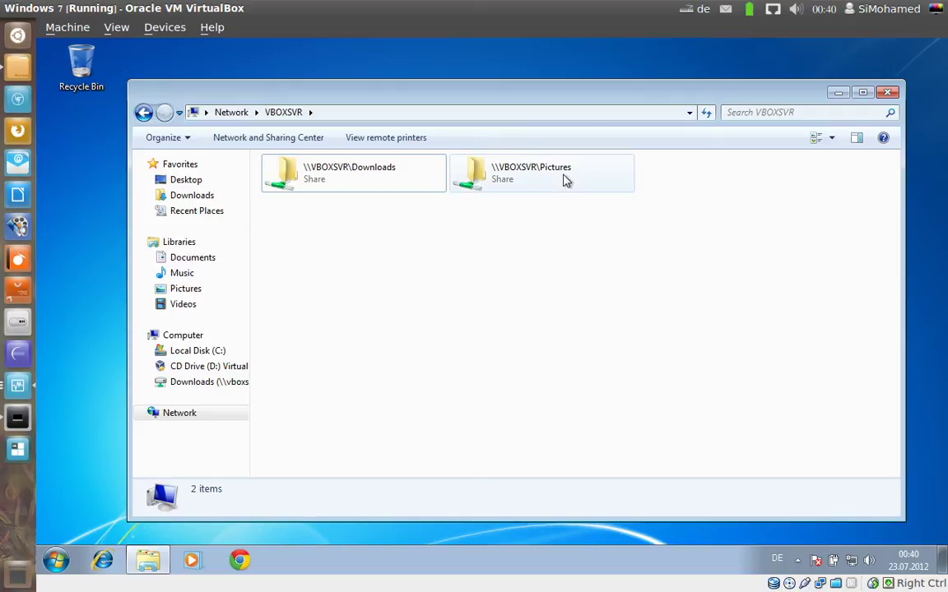
left_click(551, 172)
double_click(551, 173)
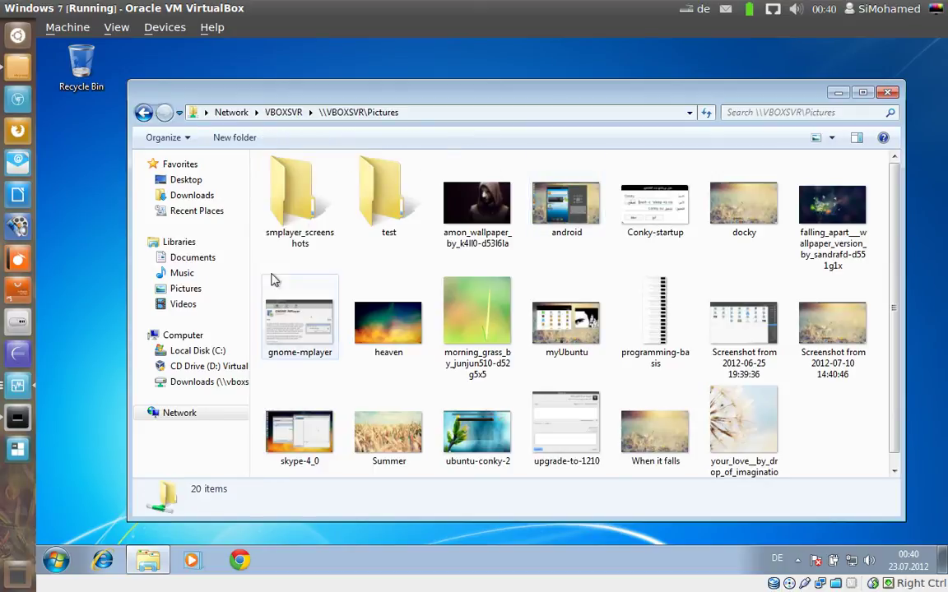
left_click(833, 92)
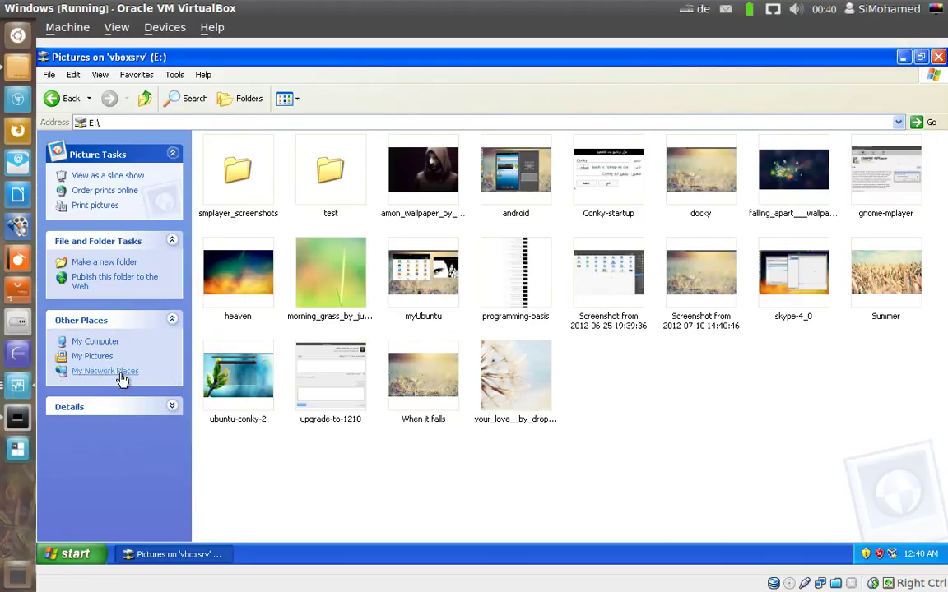
In Windows XP, go to My Network Places and start adding a network place using the Choose another network location option.
left_click(92, 342)
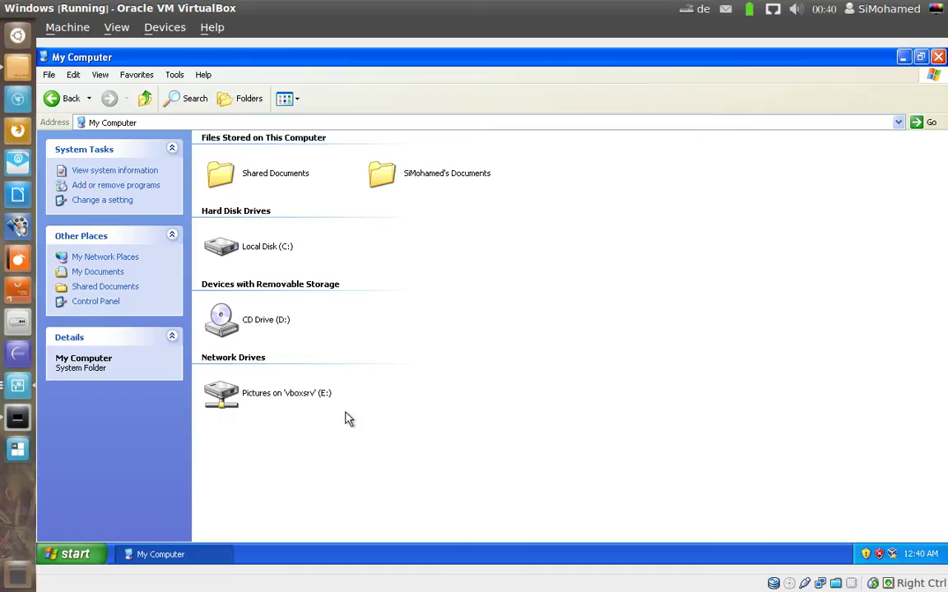
left_click(96, 259)
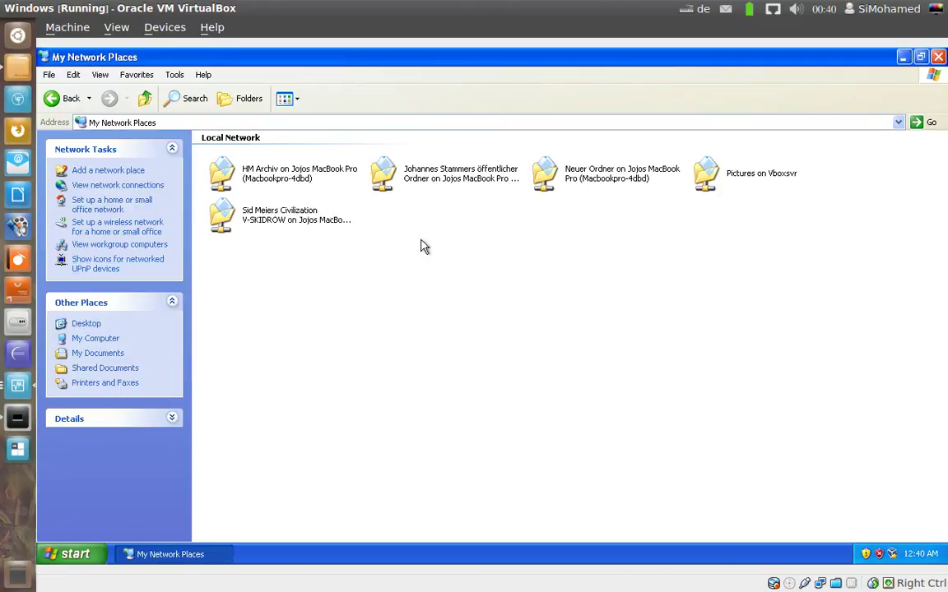
left_click(110, 172)
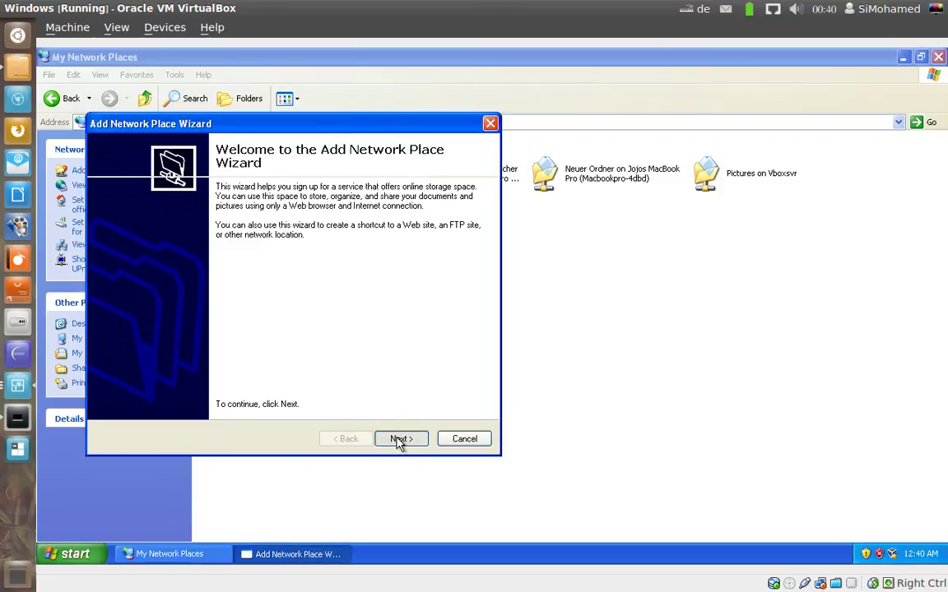
left_click(399, 438)
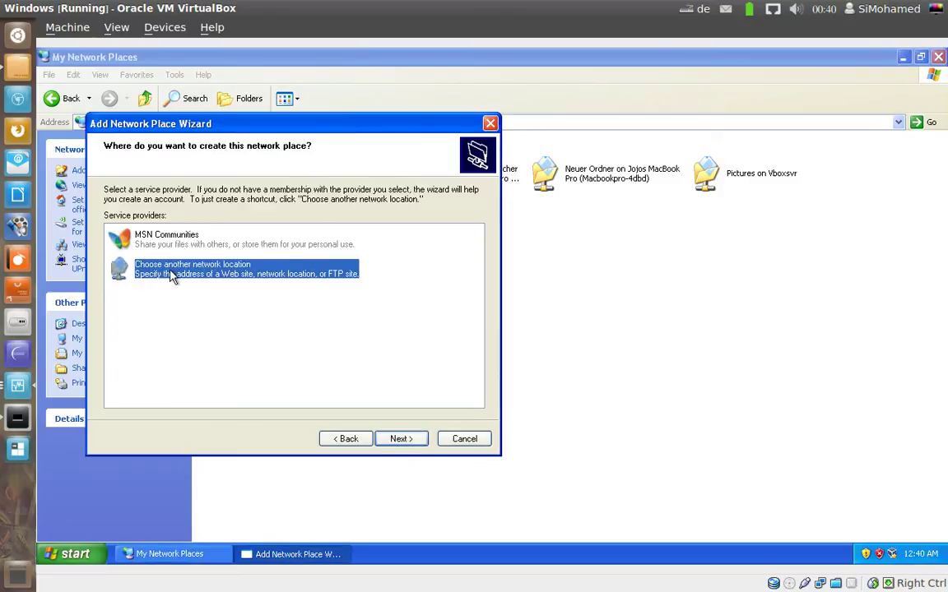
left_click(403, 440)
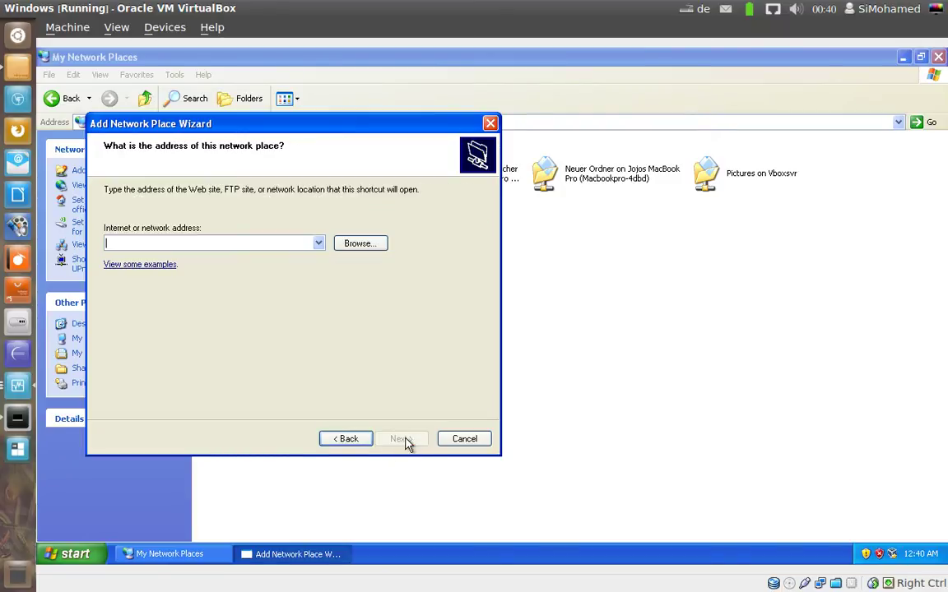
Browse the entire network's VirtualBox Shared Folders and choose \\VBOXSVR\Downloads as the network place's address.
left_click(359, 244)
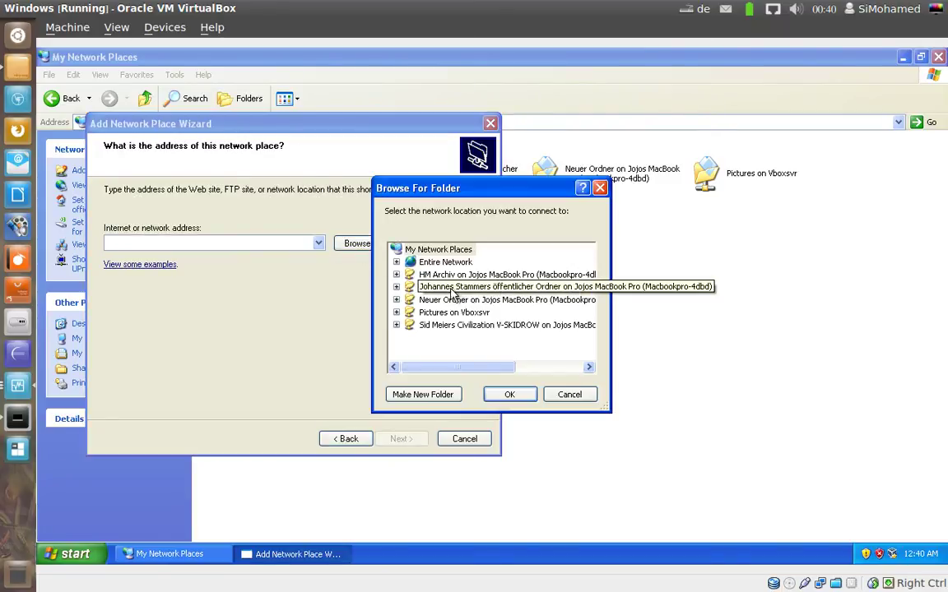
left_click(397, 262)
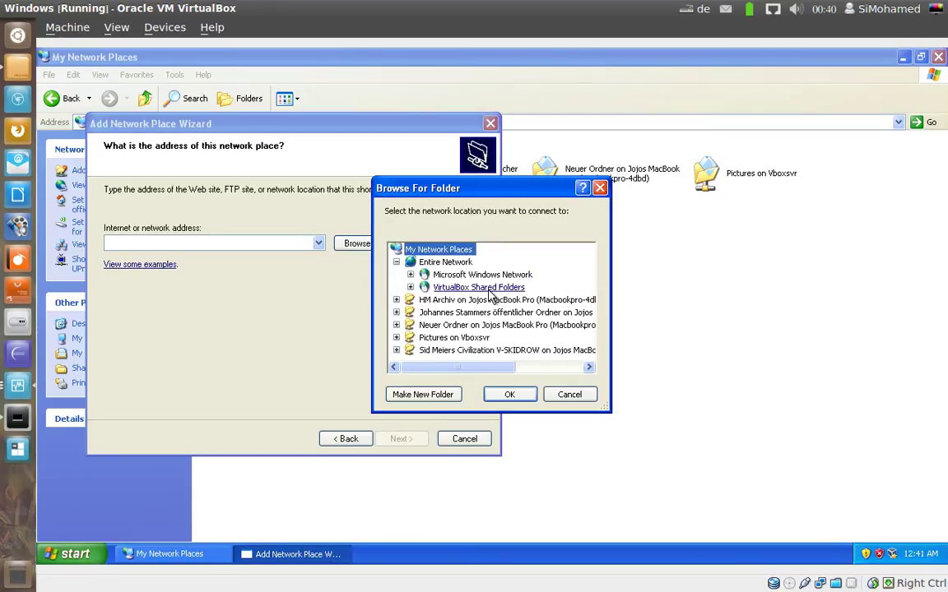
left_click(411, 287)
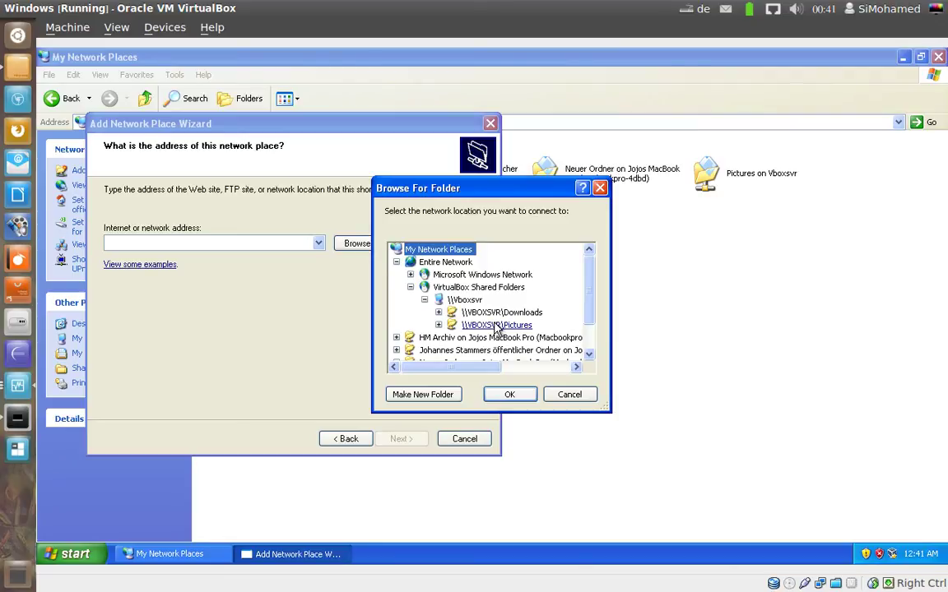
left_click(520, 314)
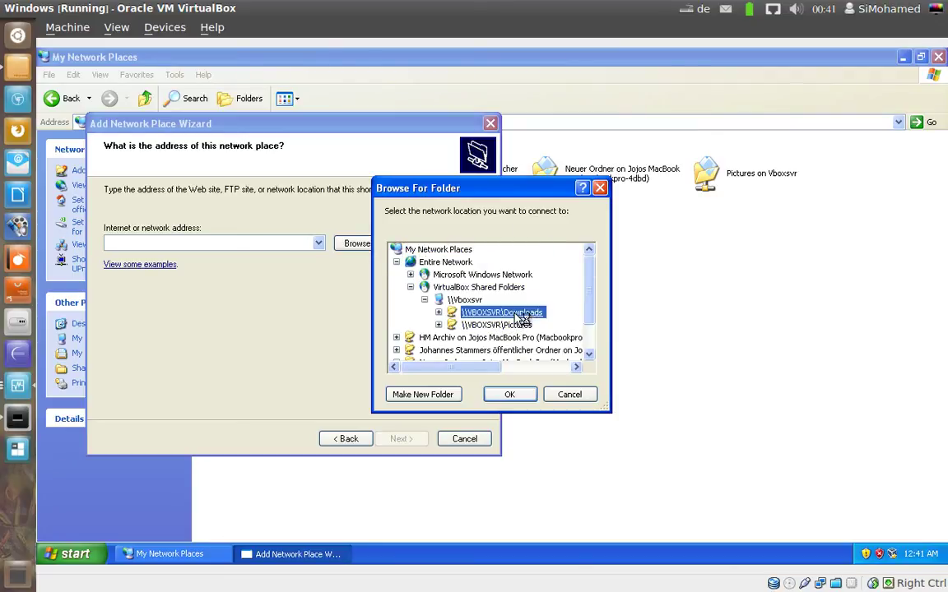
left_click(510, 394)
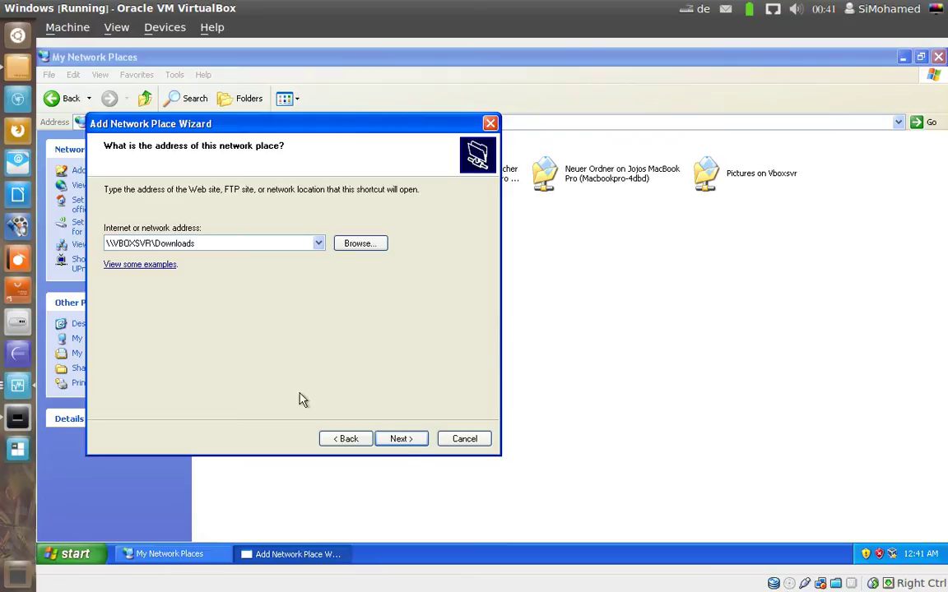
Keep the name Downloads on Vboxsvr and finish the wizard so that the network place opens.
left_click(401, 439)
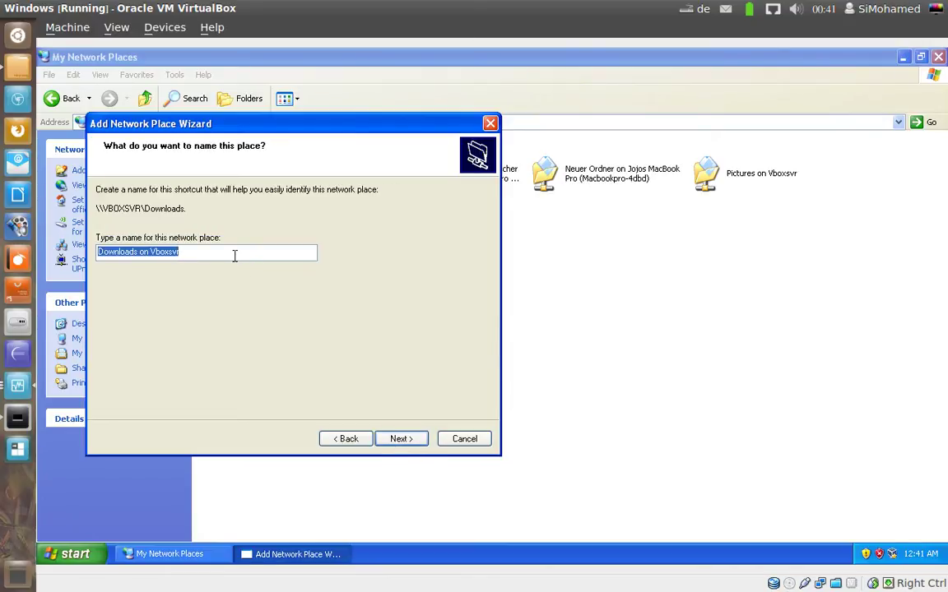
left_click(401, 441)
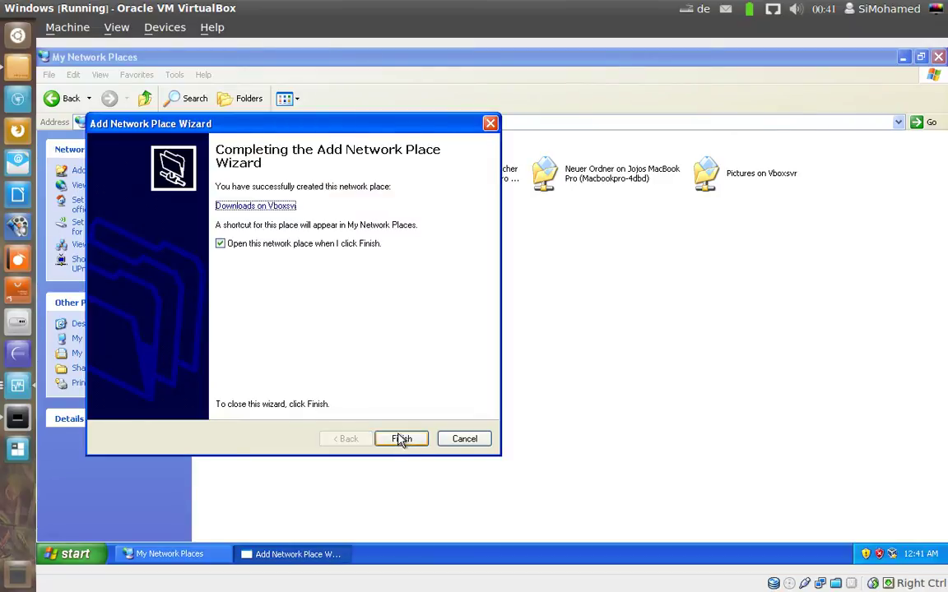
left_click(407, 439)
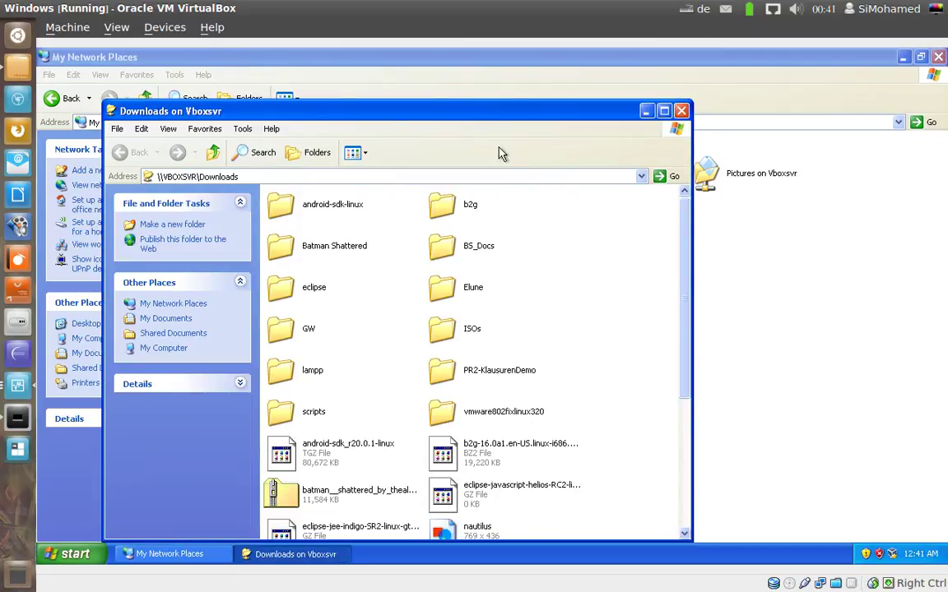
Look through the contents of the Downloads share and close its window.
left_click_drag(497, 115, 628, 66)
scroll(556, 249, "down", 3)
scroll(556, 249, "up", 3)
left_click(812, 62)
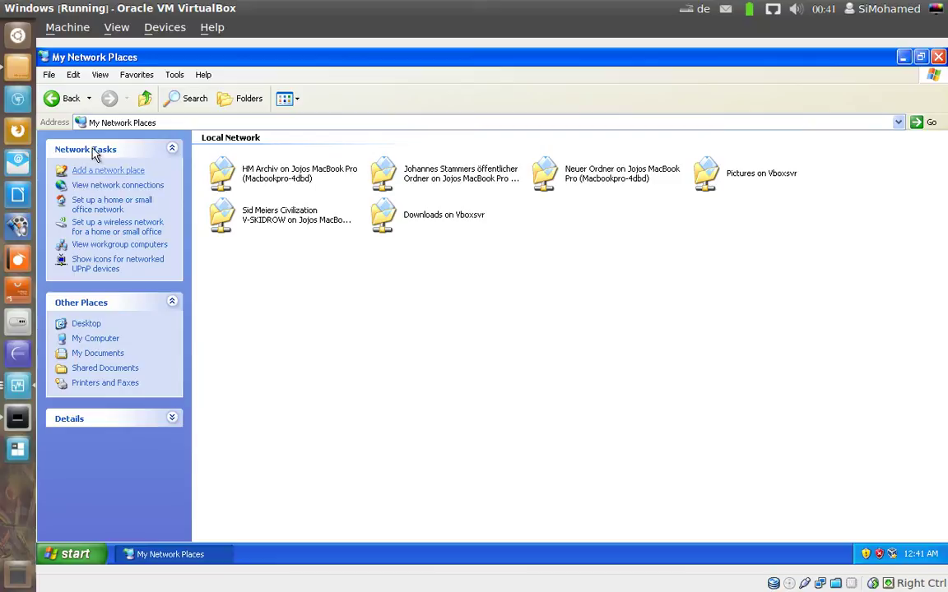
Compare the drives in My Computer with the shares in My Network Places, and minimize the window.
left_click(98, 340)
left_click(100, 343)
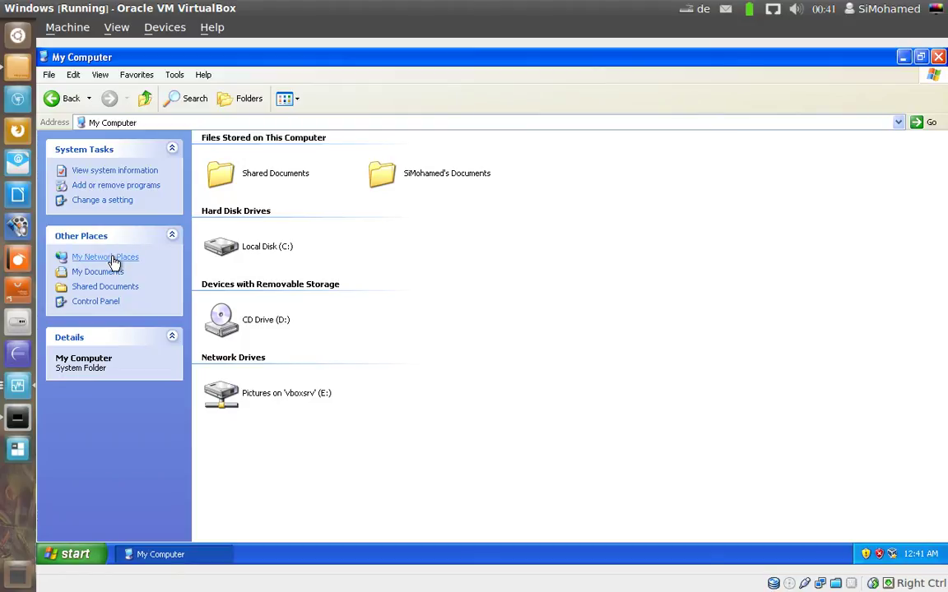
left_click(113, 259)
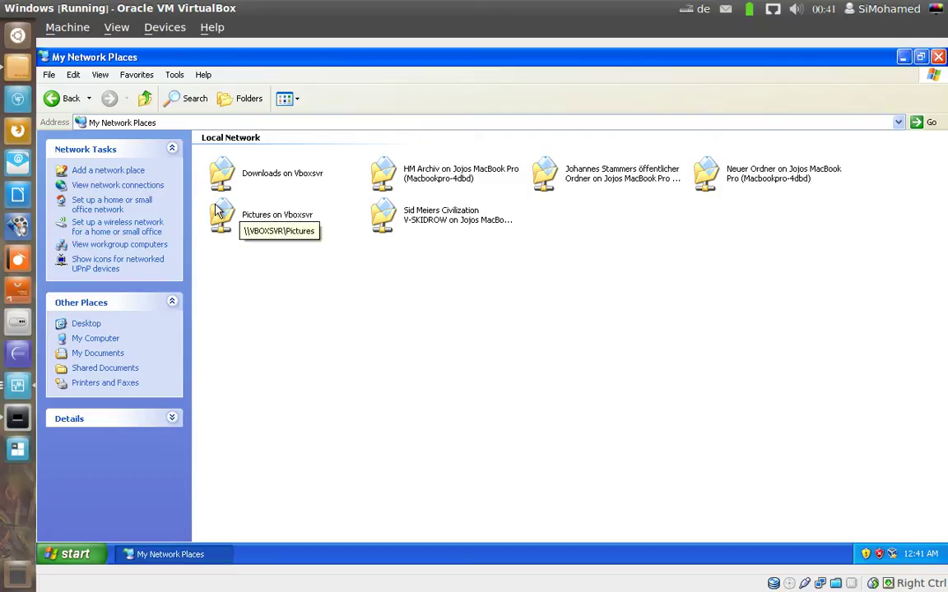
left_click(97, 340)
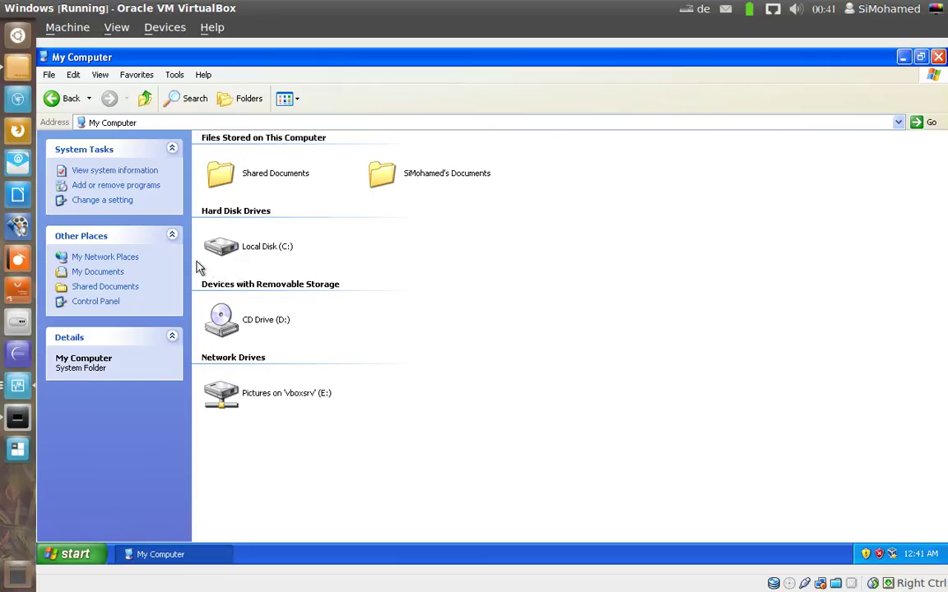
left_click(105, 257)
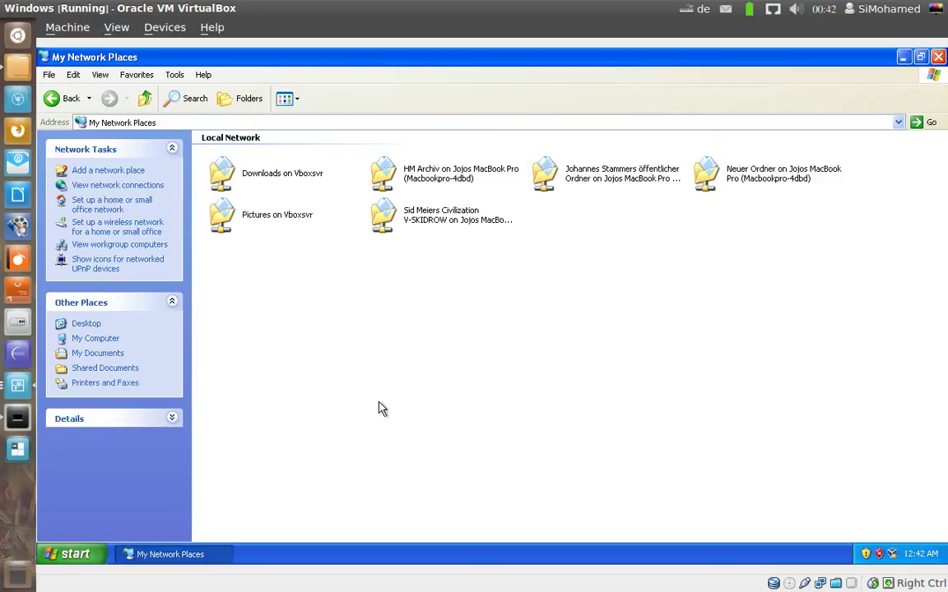
left_click(195, 555)
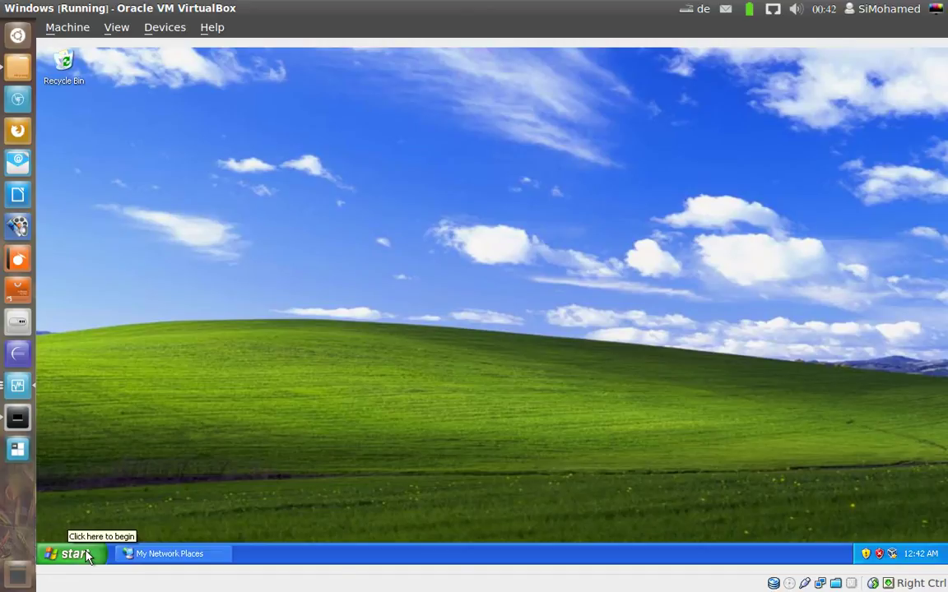
Bring up VirtualBox Manager and open the Shared Folders settings of the Windows XP machine.
left_click(17, 387)
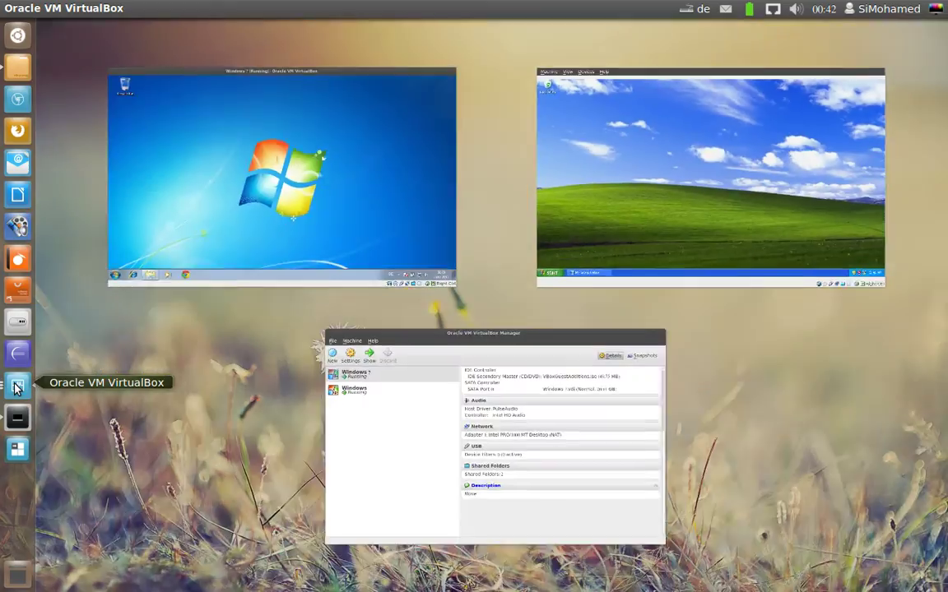
left_click(514, 408)
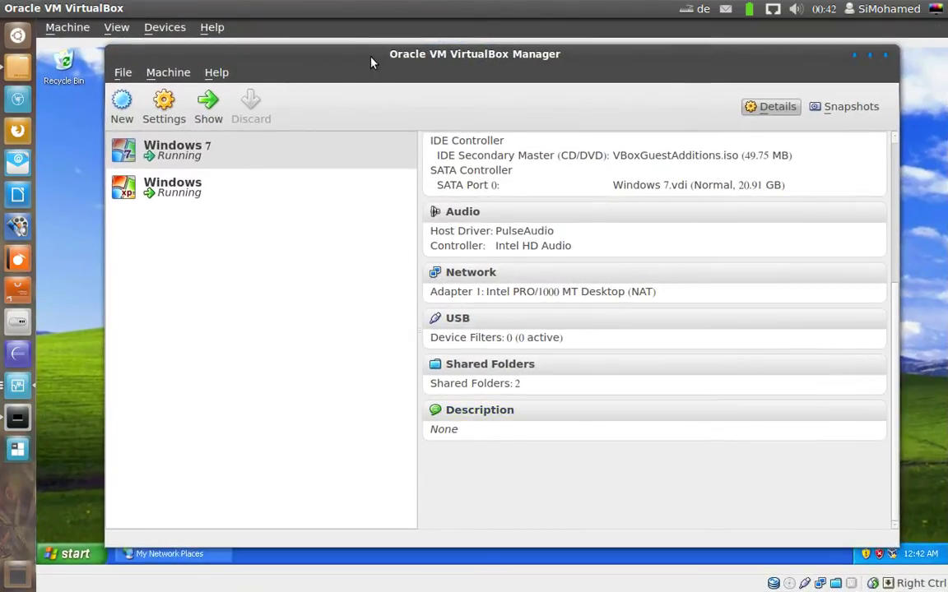
double_click(198, 190)
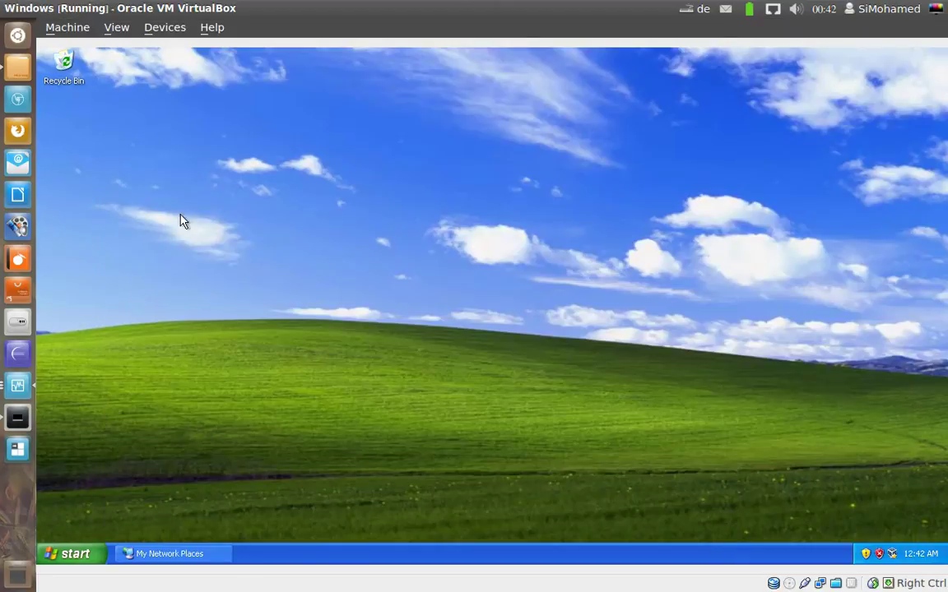
left_click(17, 385)
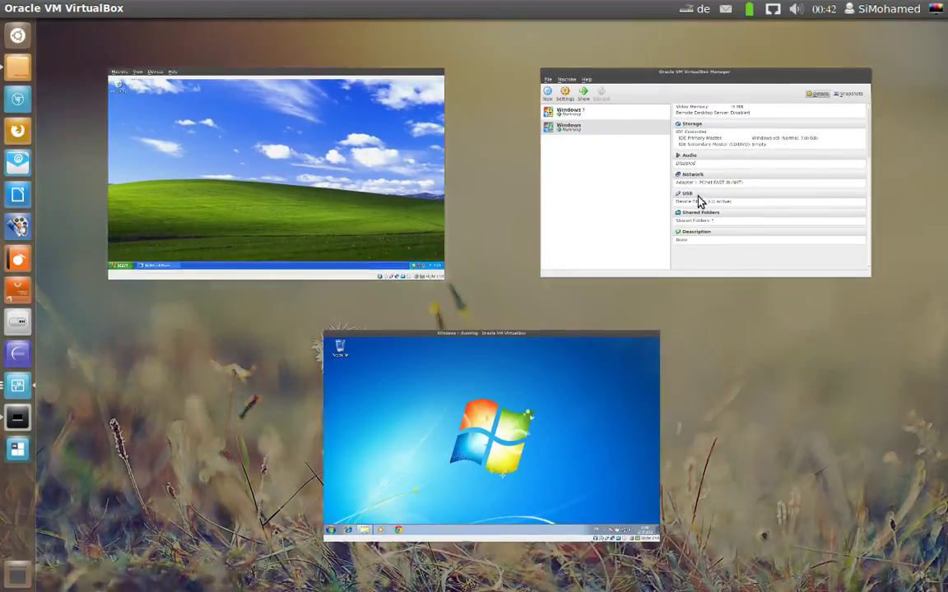
left_click(697, 201)
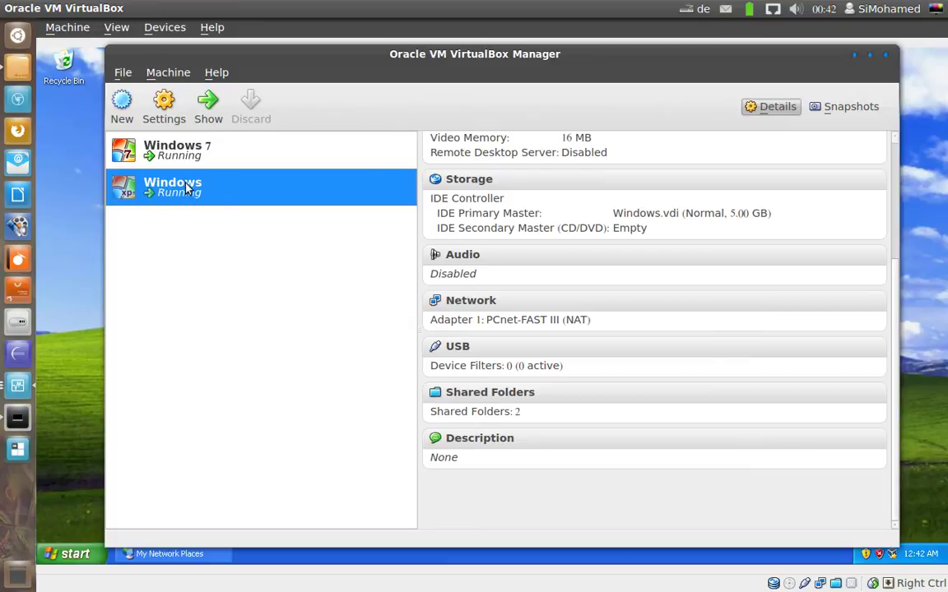
left_click(491, 394)
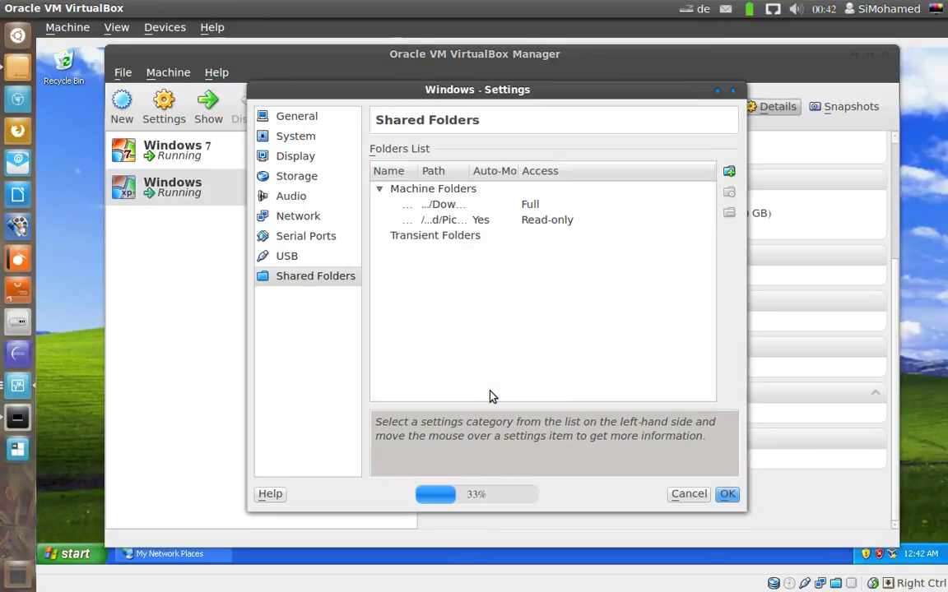
Begin a new shared folder for the Windows XP machine using the host's Videos folder, keeping the folder name Videos.
left_click(730, 173)
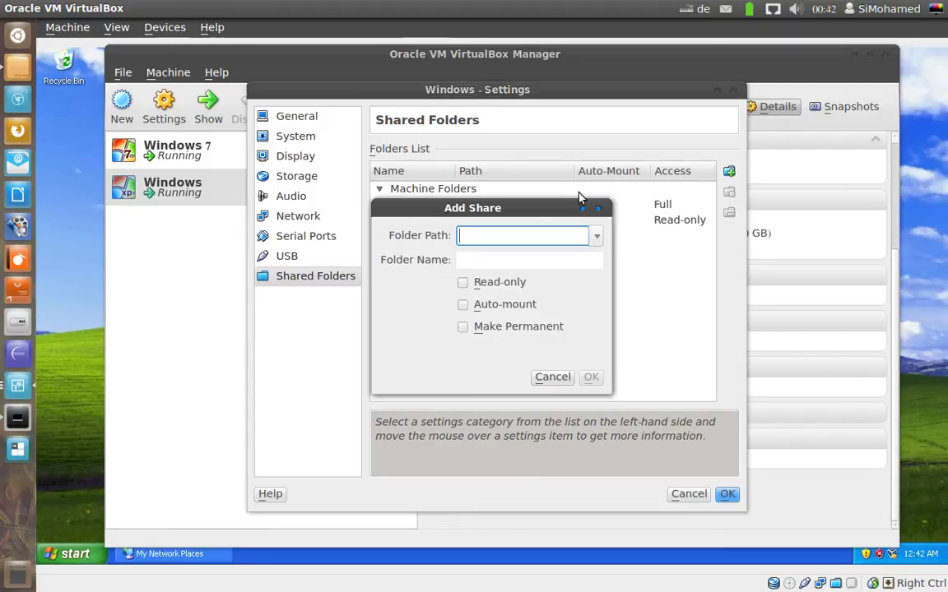
left_click(594, 238)
left_click(560, 250)
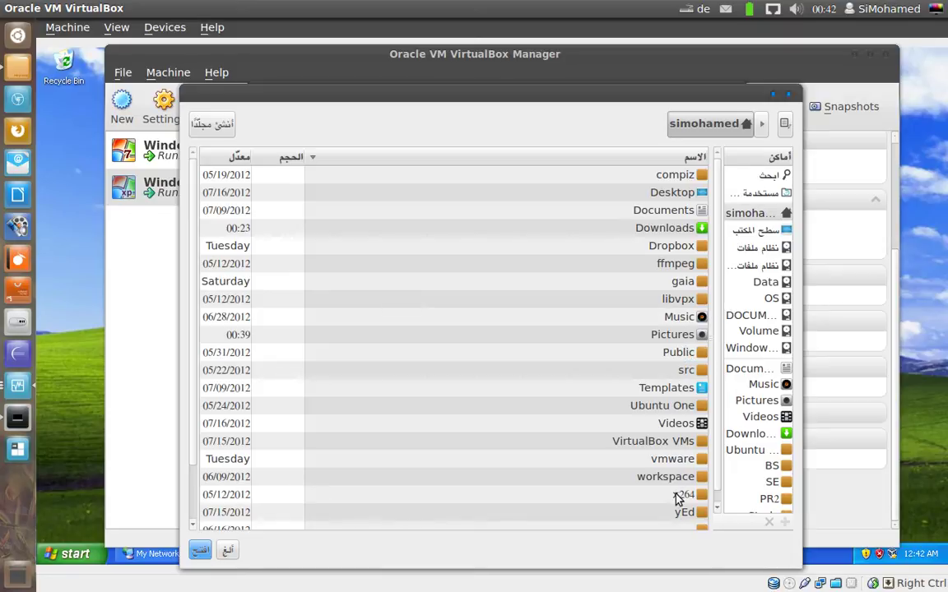
left_click(664, 425)
left_click(200, 550)
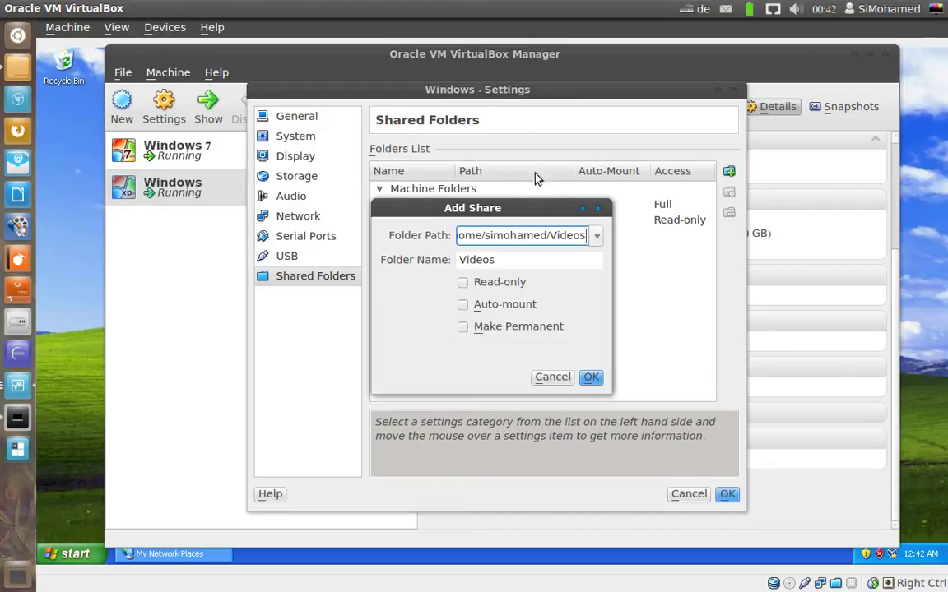
key("Tab")
key("Tab")
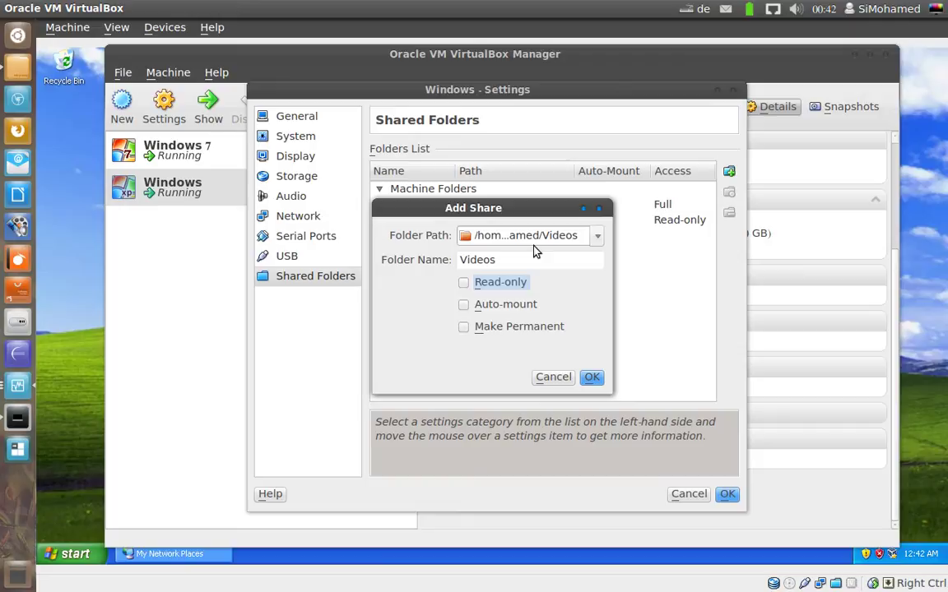
left_click_drag(515, 204, 573, 284)
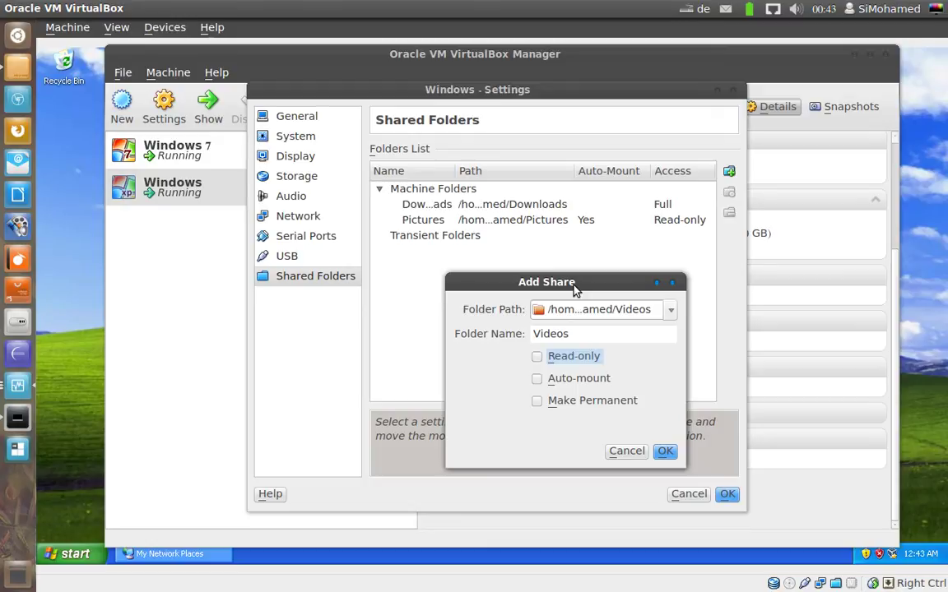
Look at the Windows XP guest's shutdown options and its My Network Places, and minimize that window.
left_click(70, 557)
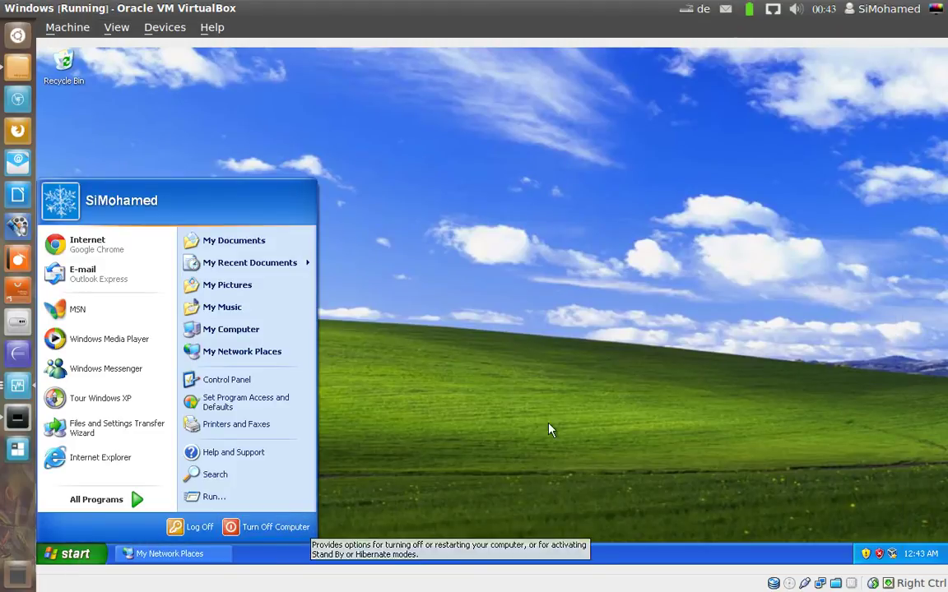
left_click(578, 314)
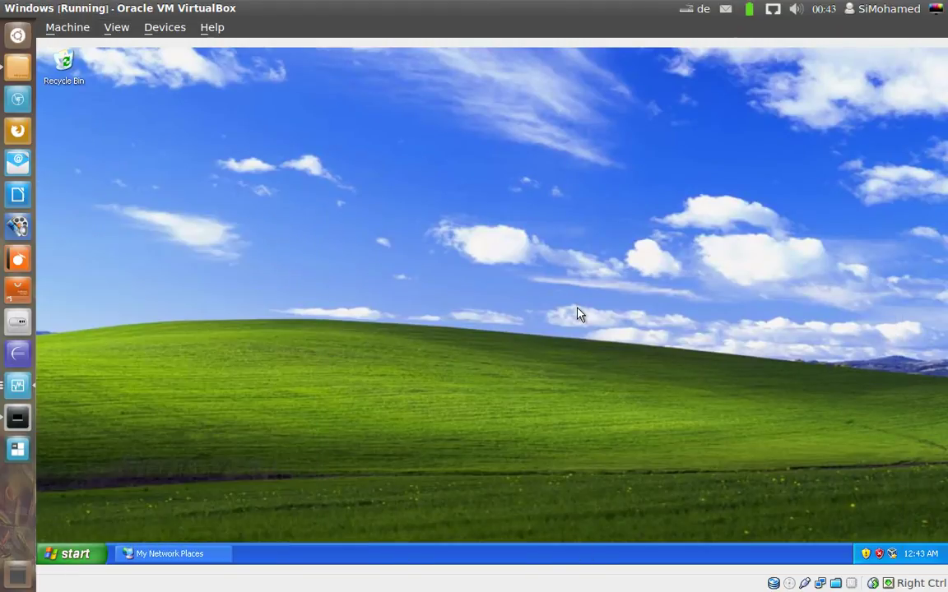
left_click(178, 559)
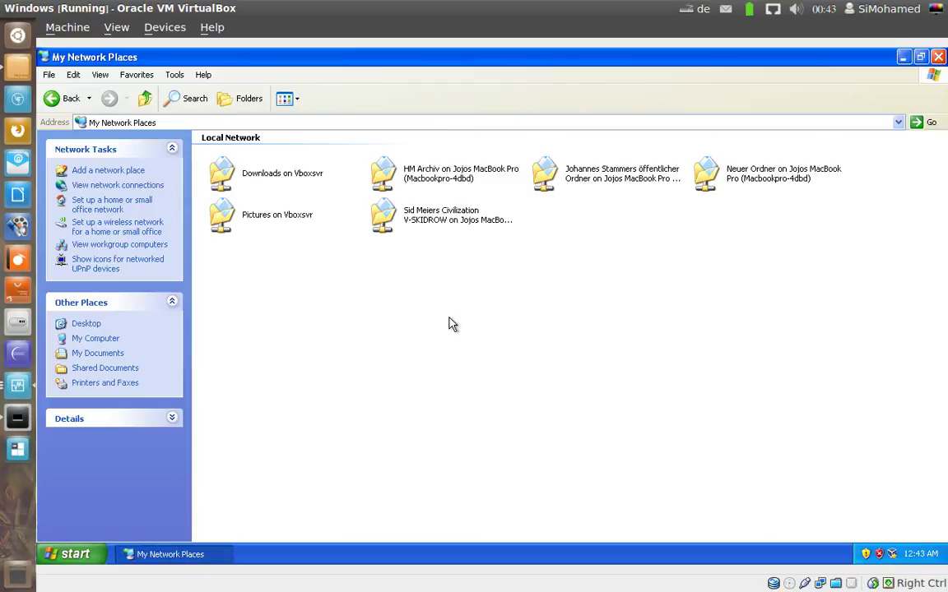
left_click(165, 561)
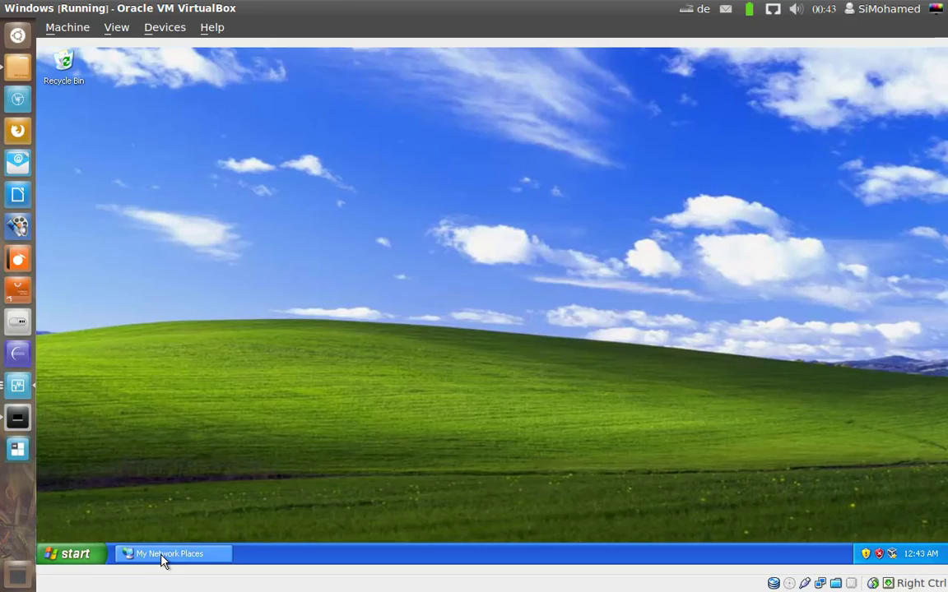
Return to the pending Videos share, add it without read-only, auto-mount or permanent options, and save the machine's settings.
left_click(18, 387)
left_click(317, 427)
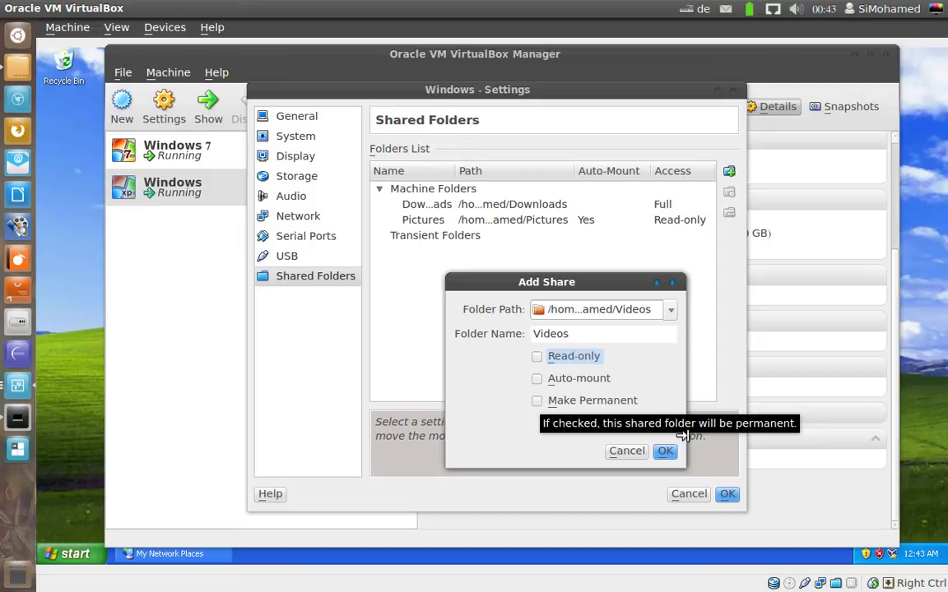
left_click(665, 452)
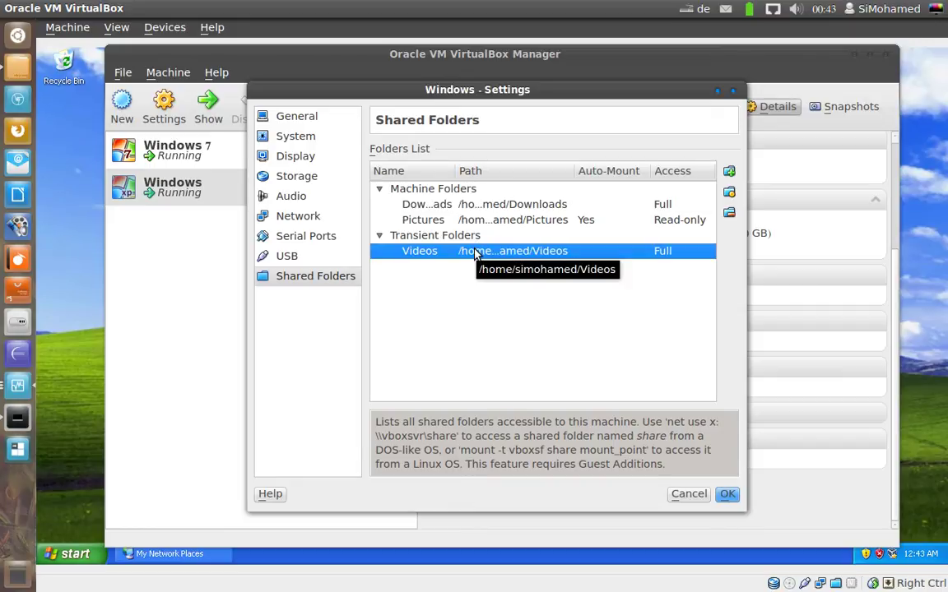
left_click(728, 496)
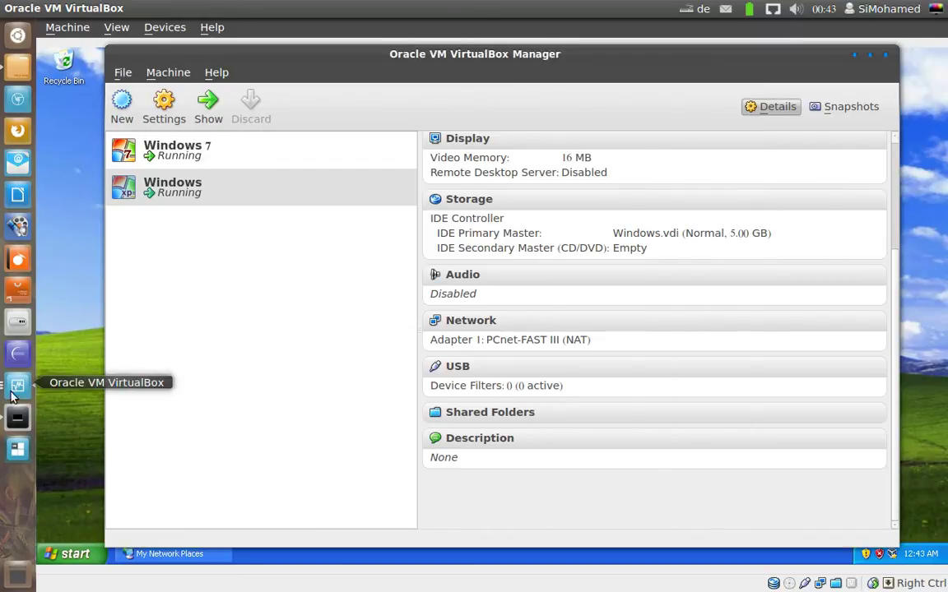
Check the network drives in the Windows XP guest's My Computer and go on to My Network Places.
left_click(39, 345)
left_click(62, 556)
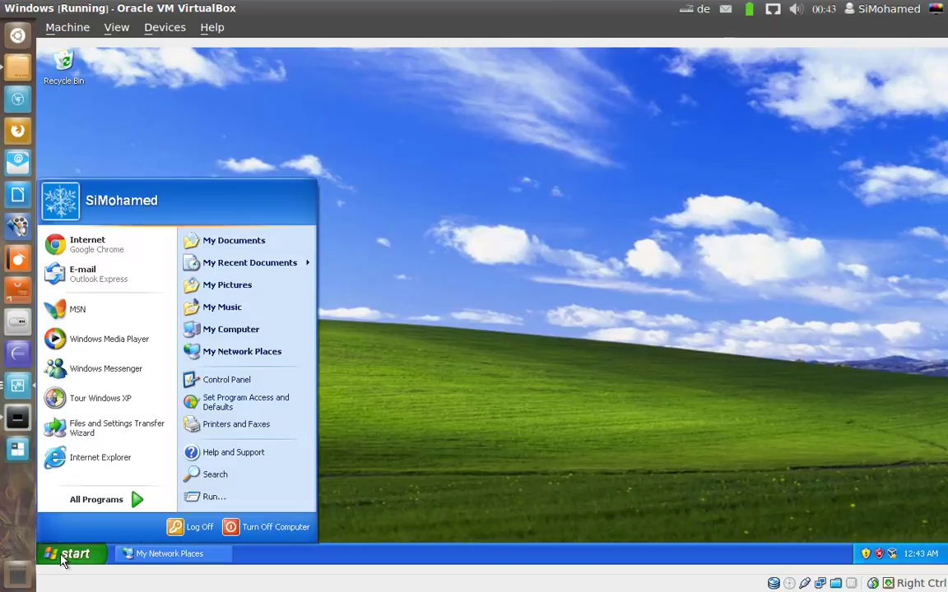
left_click(251, 330)
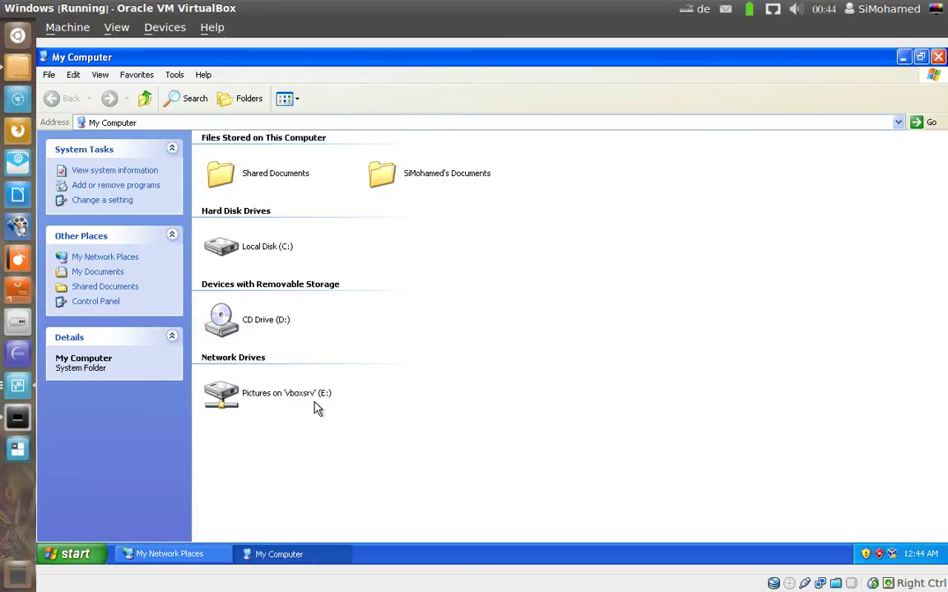
mouse_move(249, 385)
left_click(92, 257)
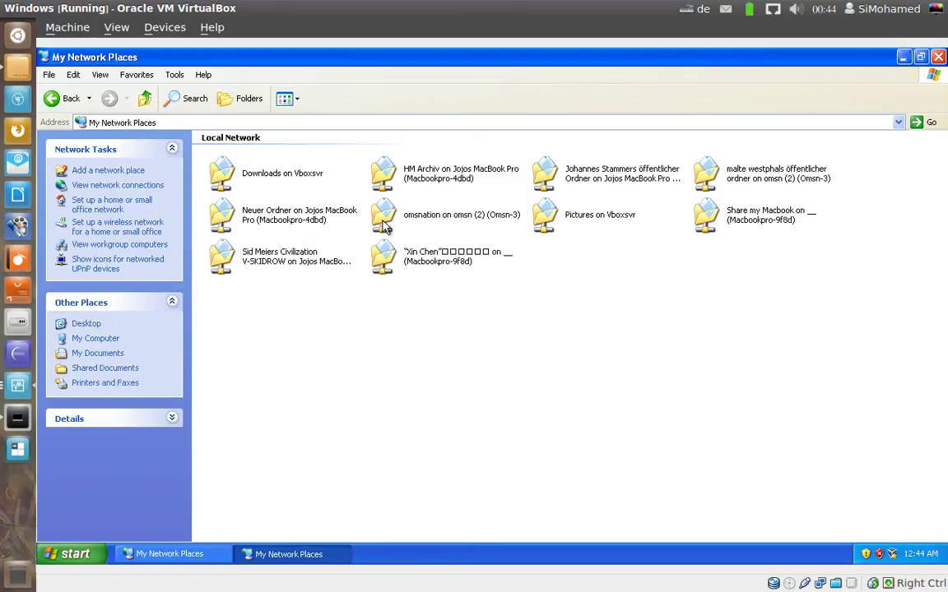
Start adding a network place at another network location and choose \\VBOXSVR\Videos under VirtualBox Shared Folders as its address.
left_click(106, 171)
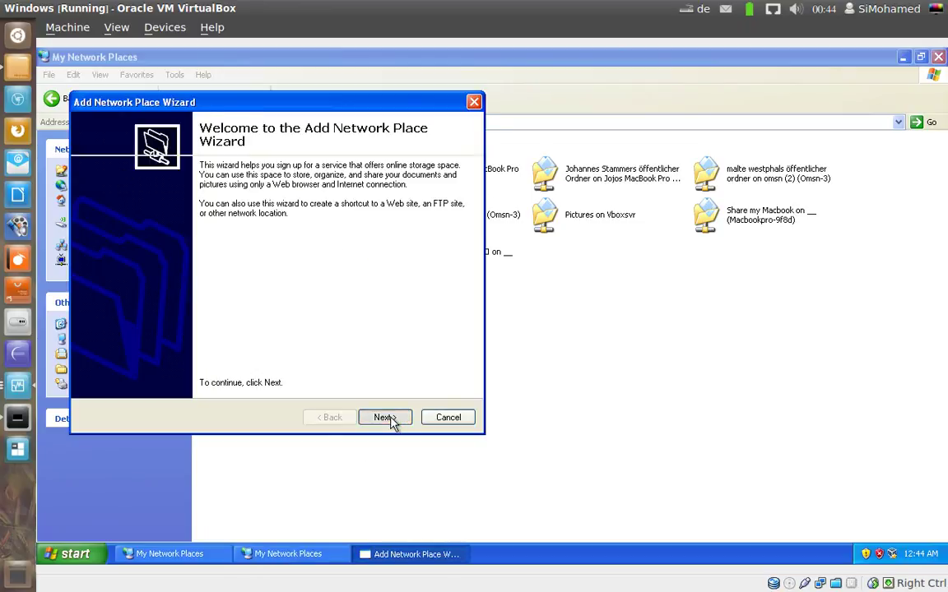
left_click(384, 417)
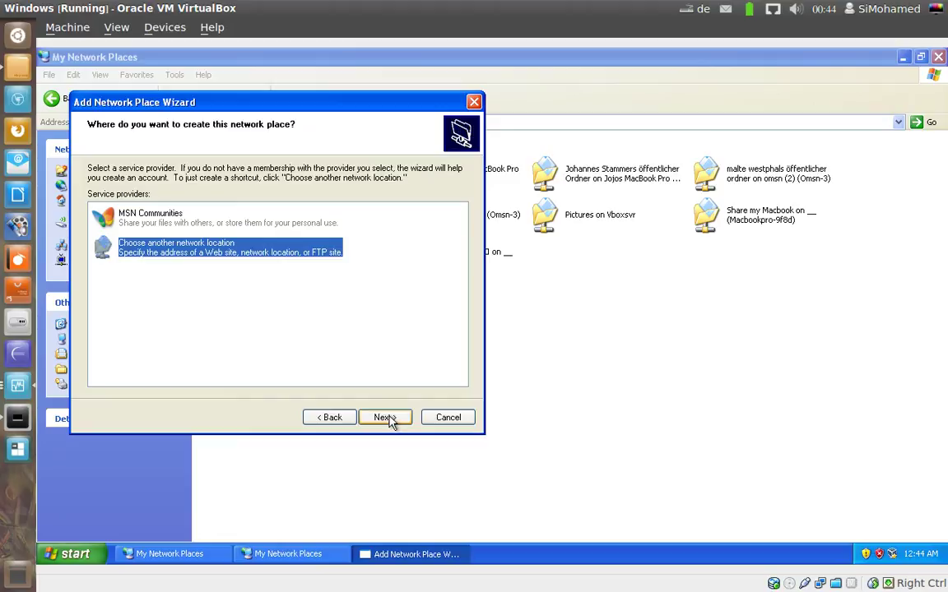
left_click(386, 418)
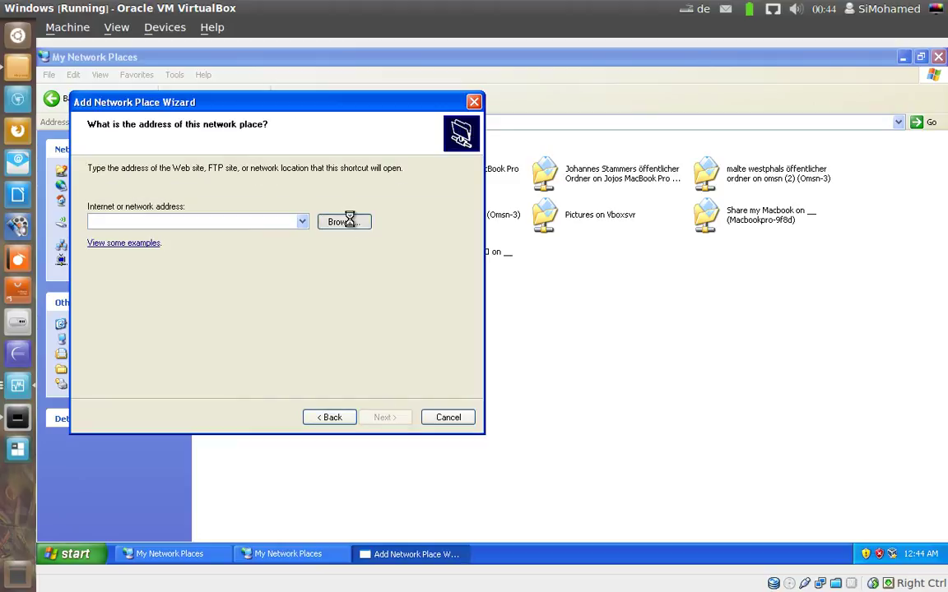
left_click(343, 221)
left_click(395, 261)
double_click(442, 288)
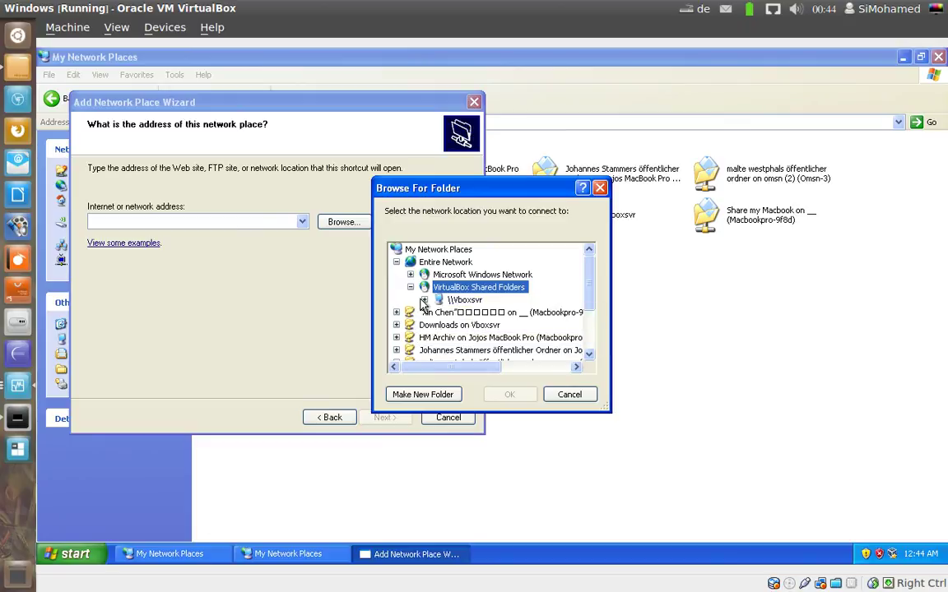
left_click(423, 300)
double_click(498, 337)
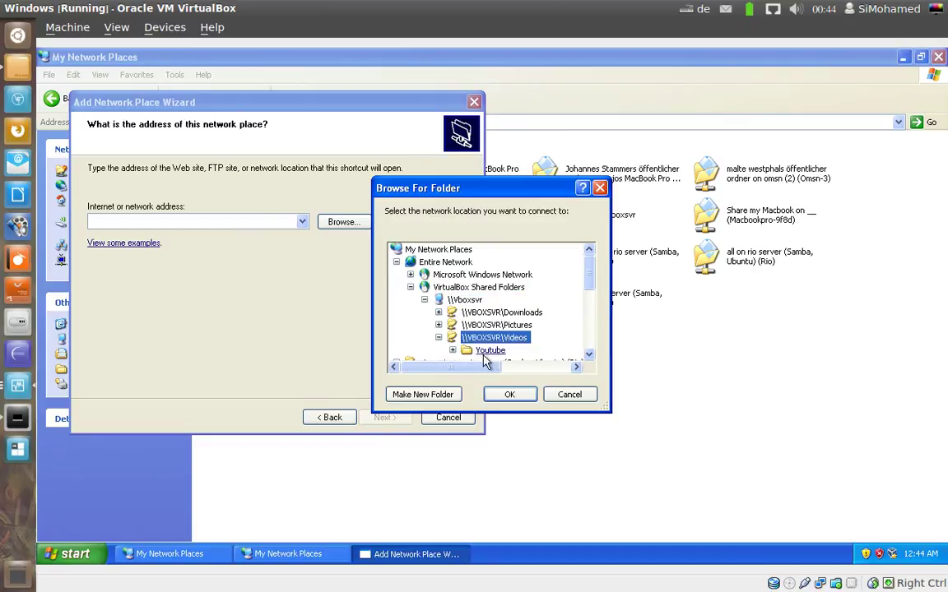
left_click(510, 394)
Keep the name Videos on Vboxsvr and finish the wizard so that the network place opens.
left_click(383, 417)
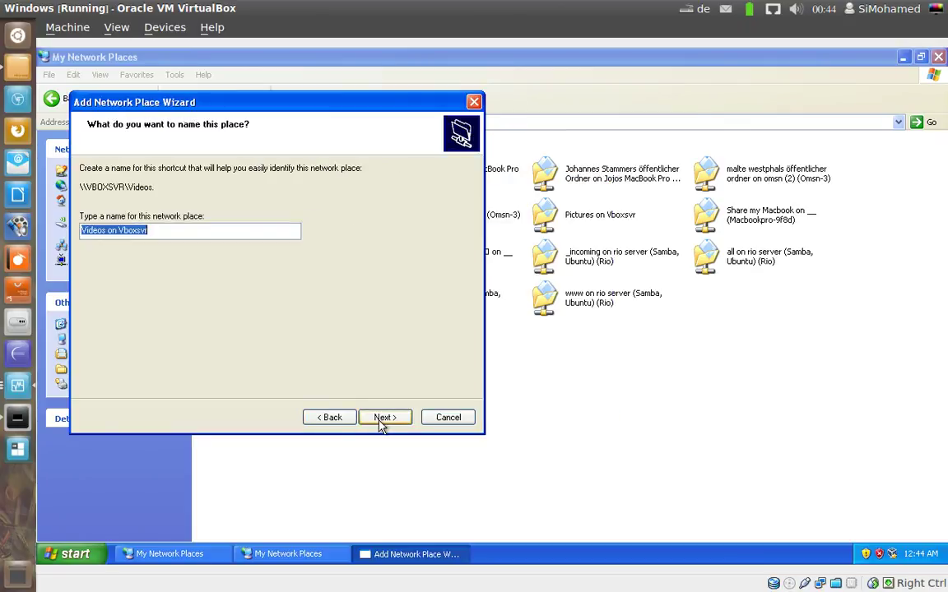
left_click(383, 418)
left_click(383, 418)
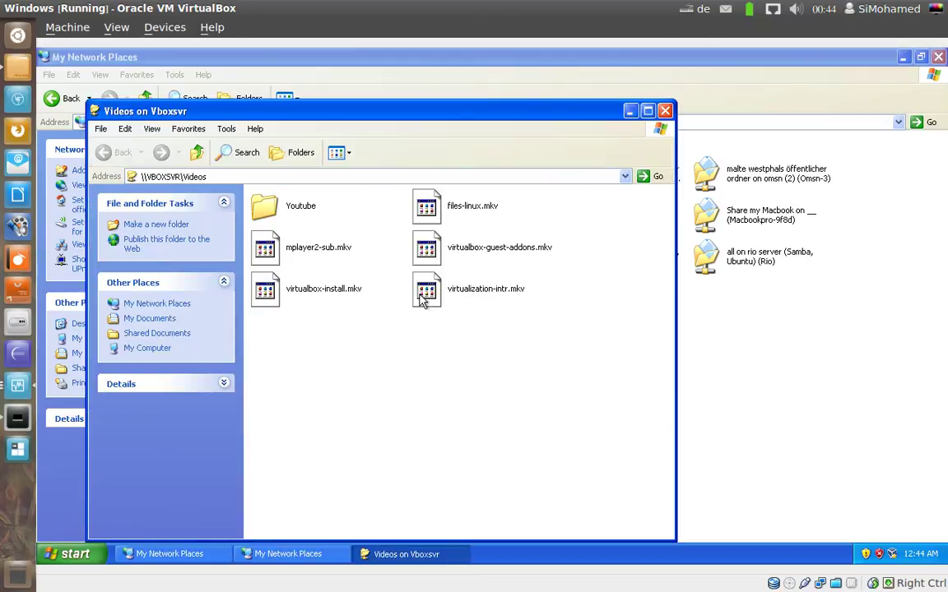
Compare the host's Videos folder with the contents of the guest's Videos share, and close the share's window.
left_click(17, 65)
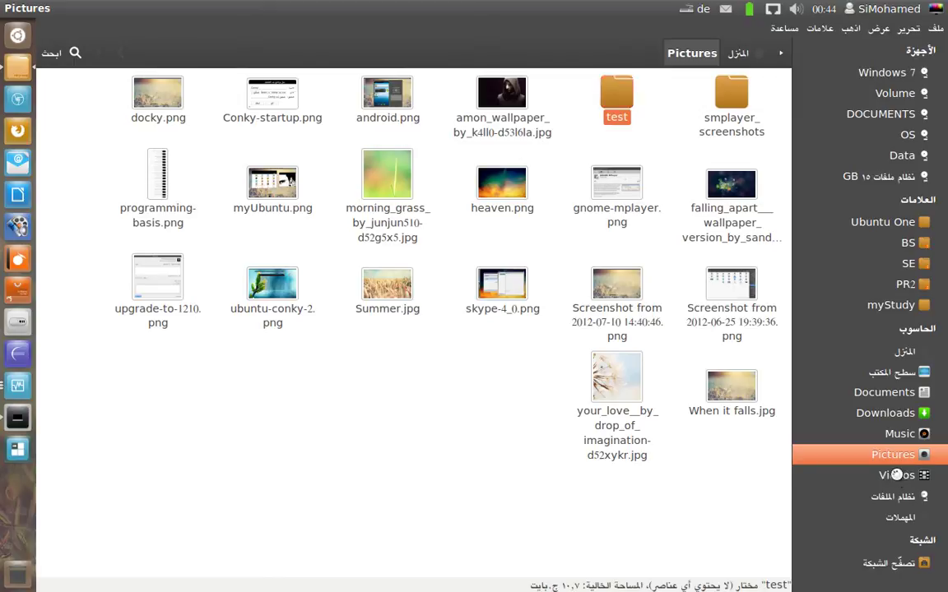
left_click(862, 477)
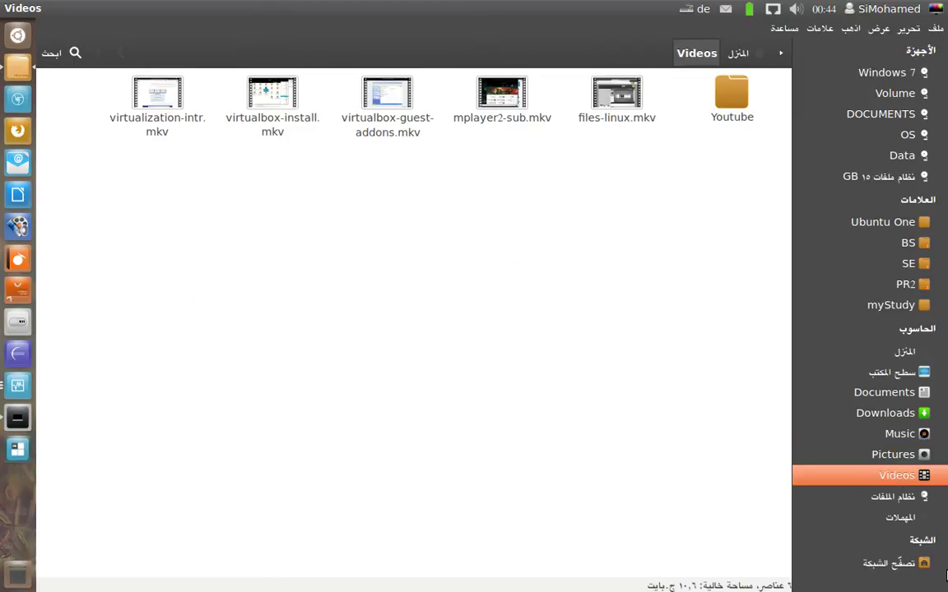
key("alt+Tab")
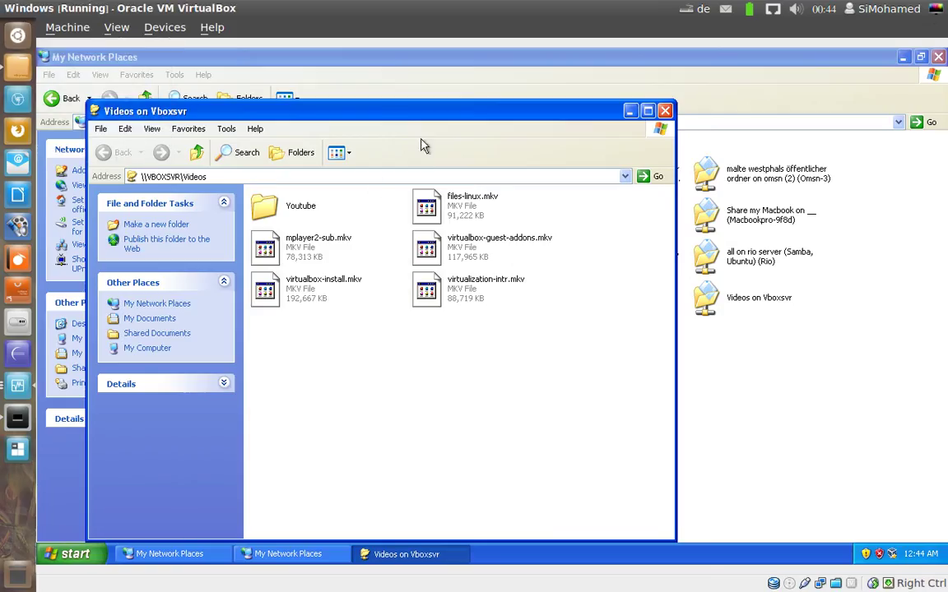
left_click(665, 111)
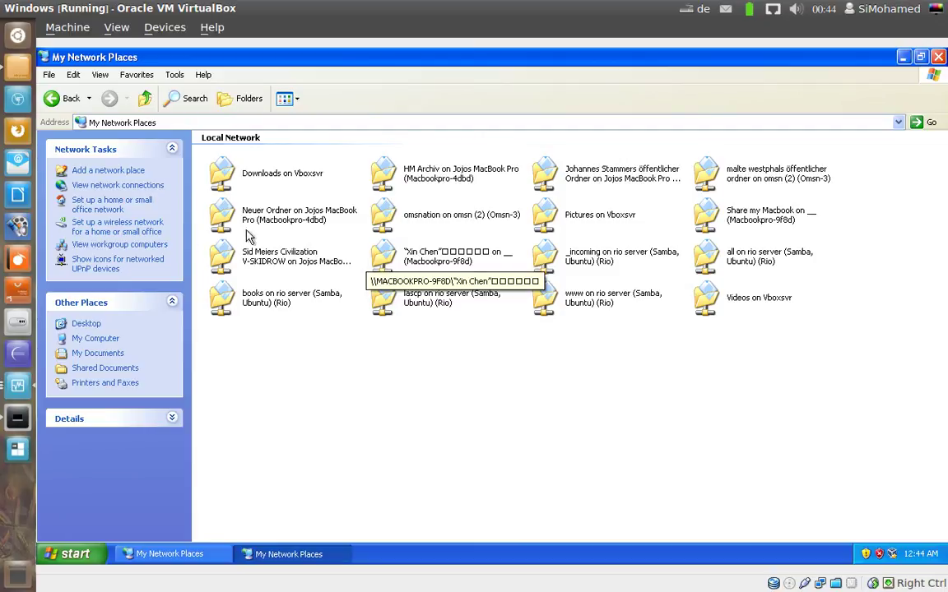
Reopen the Windows XP machine's Shared Folders settings, select the Videos share, and review the options for adding a share without adding one.
left_click(17, 386)
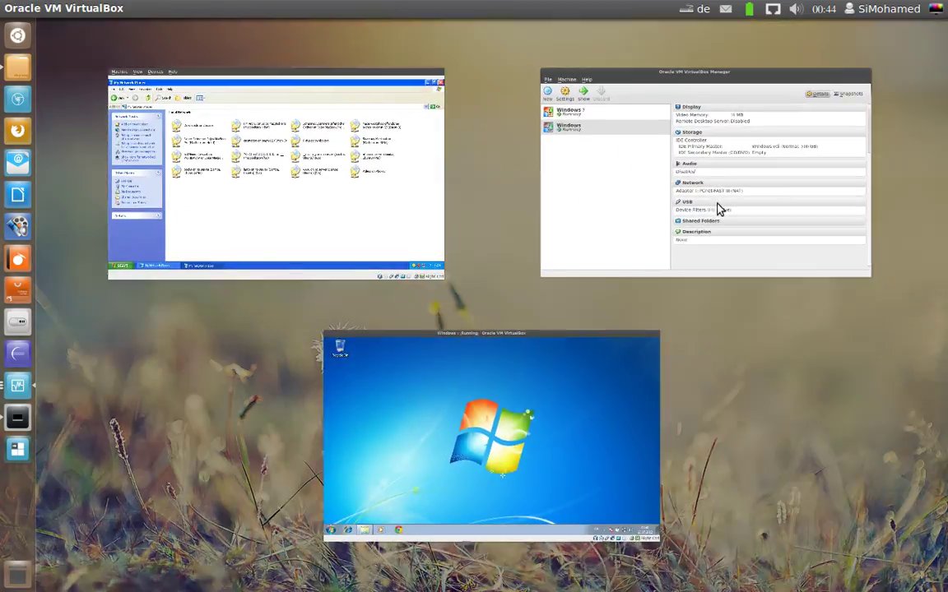
left_click(715, 207)
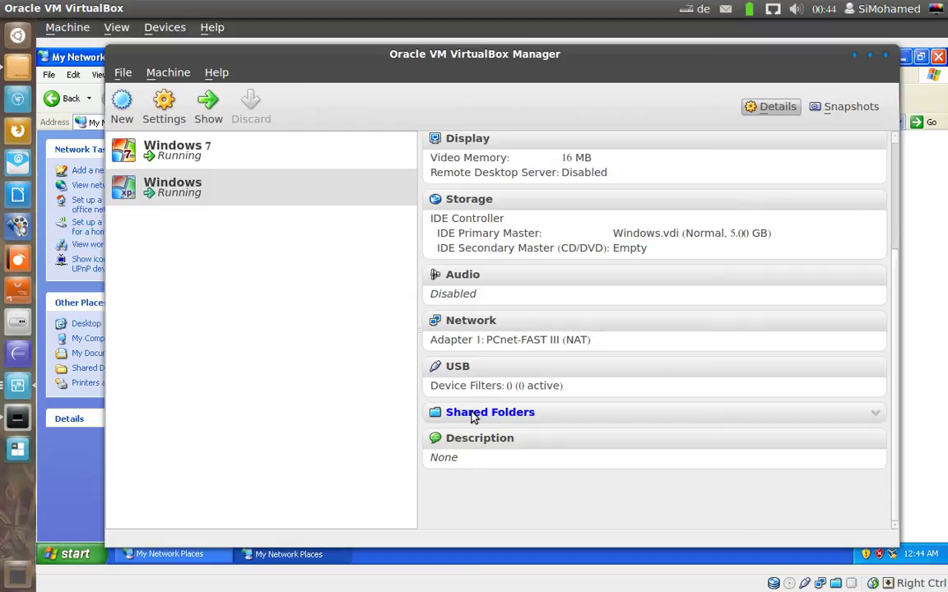
left_click(489, 412)
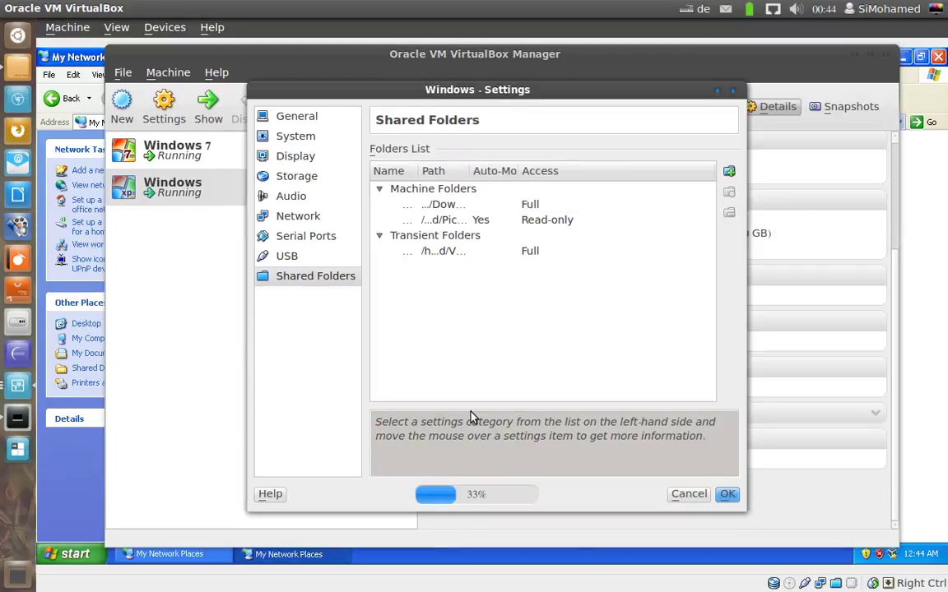
left_click(469, 254)
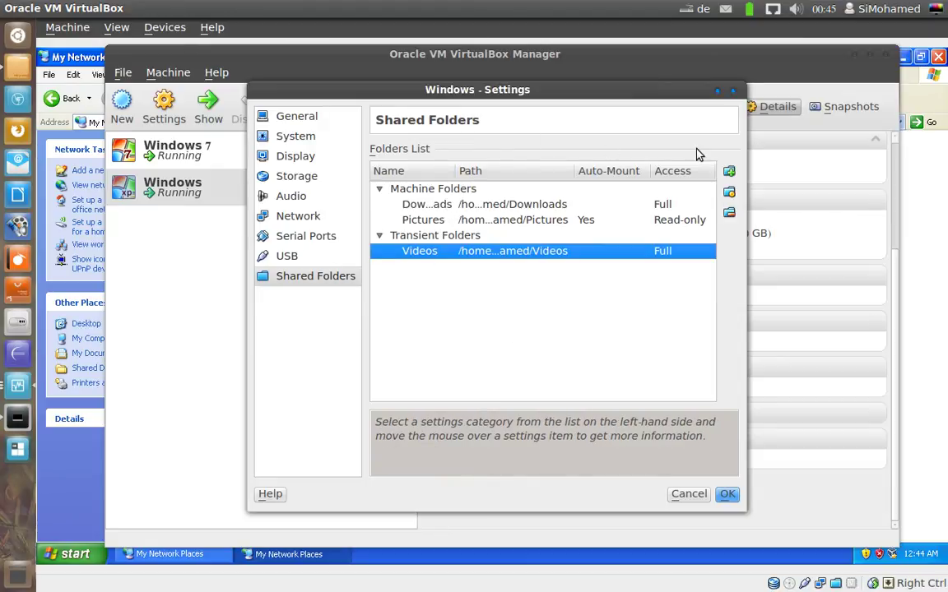
left_click(736, 172)
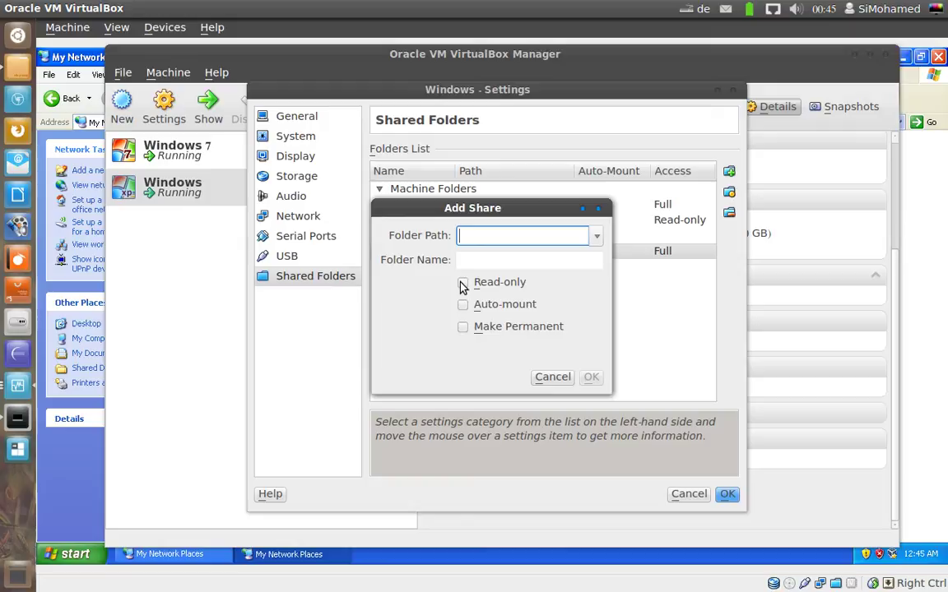
left_click(552, 377)
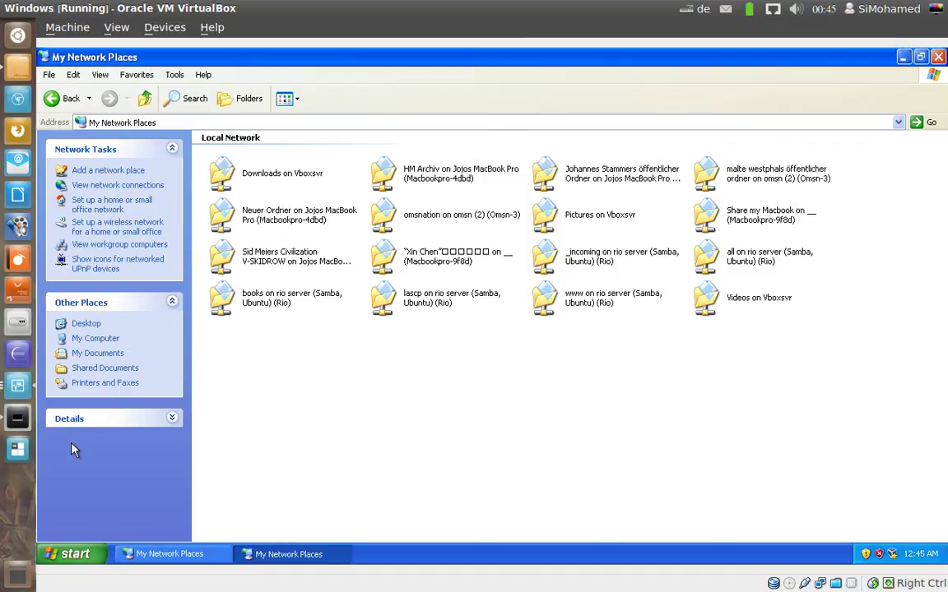
View My Network Places in the Windows XP guest and return to the machine's Shared Folders settings.
left_click(65, 400)
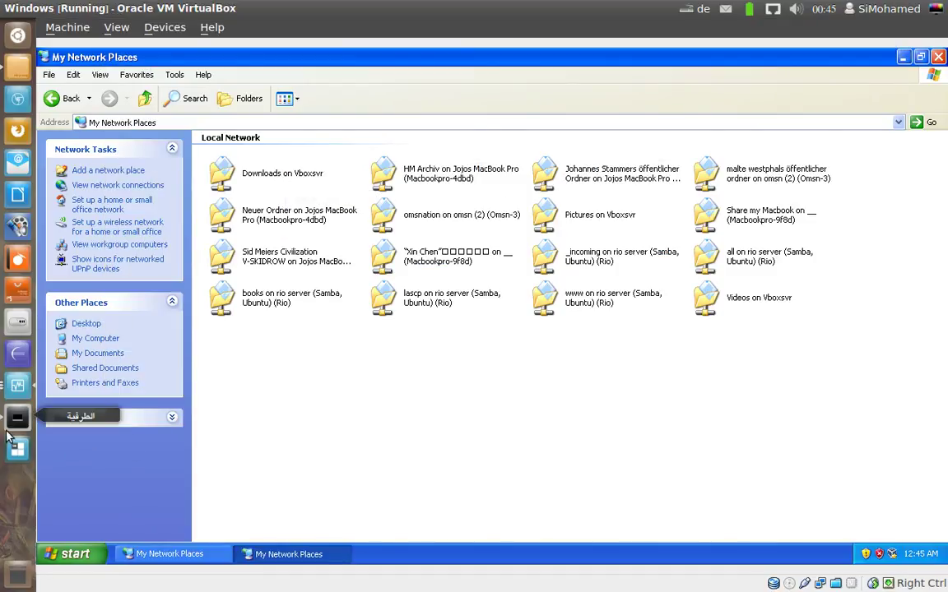
left_click(17, 385)
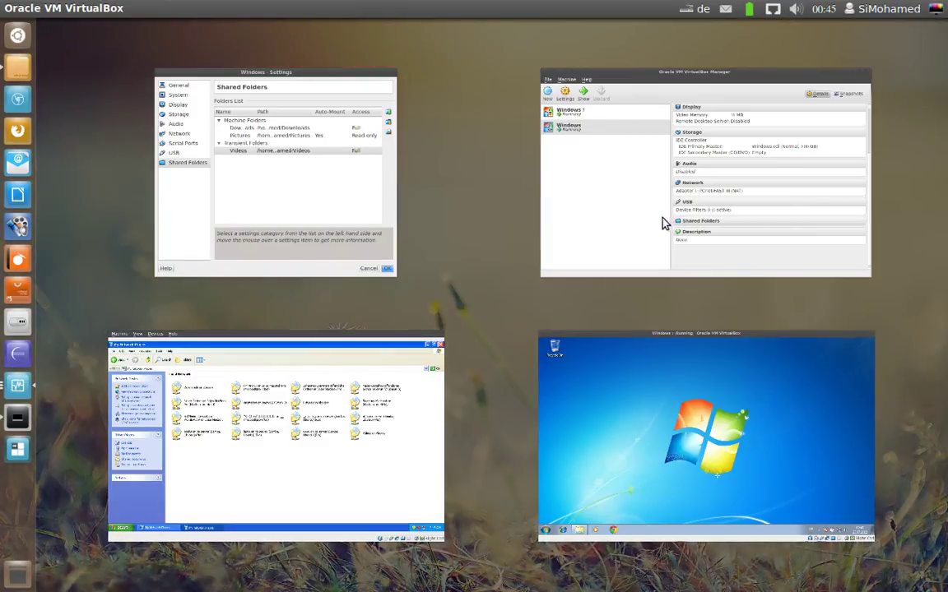
left_click(328, 222)
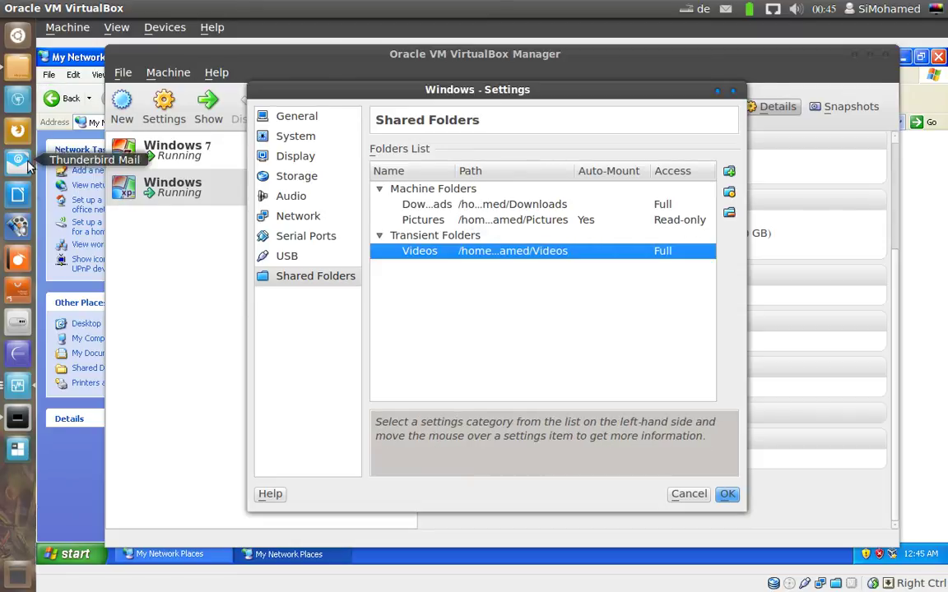
Glance at the host's Videos folder, and open the Downloads on Vboxsvr share in the Windows XP guest.
left_click(17, 66)
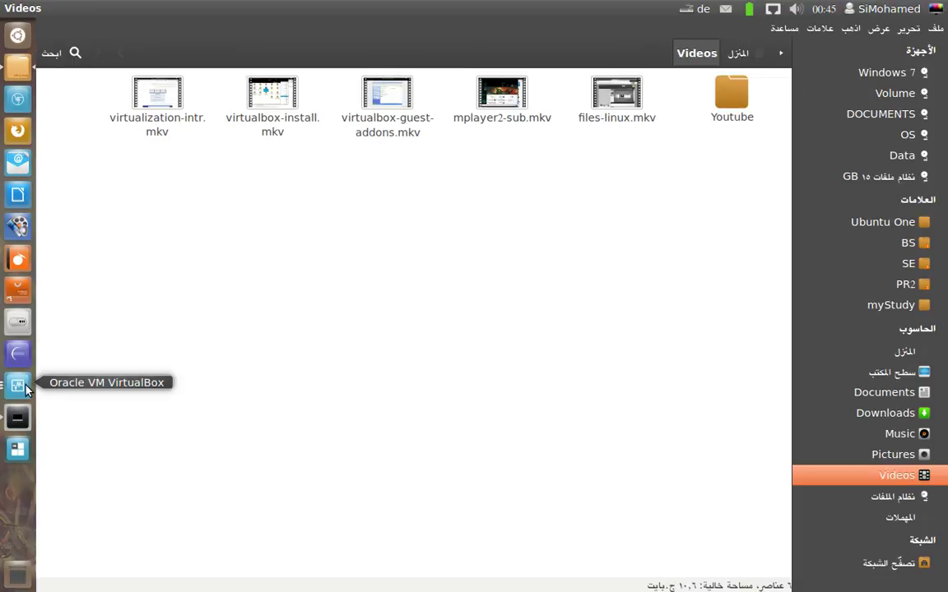
left_click(18, 385)
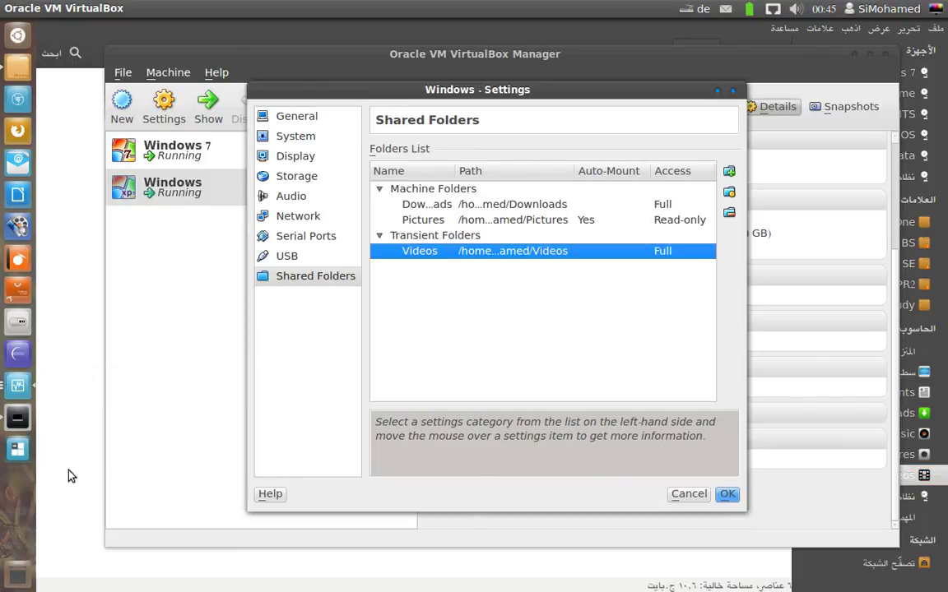
left_click(18, 385)
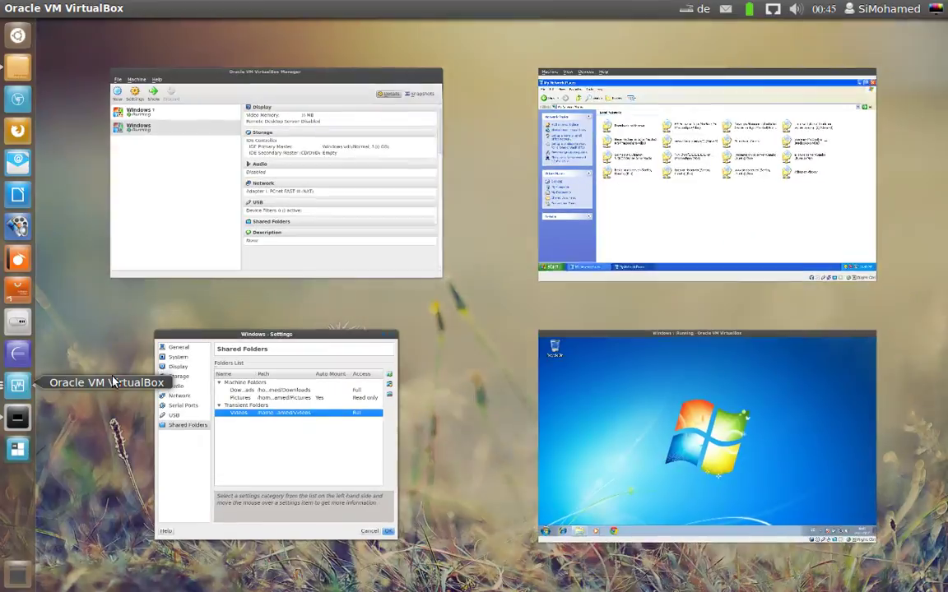
left_click(671, 207)
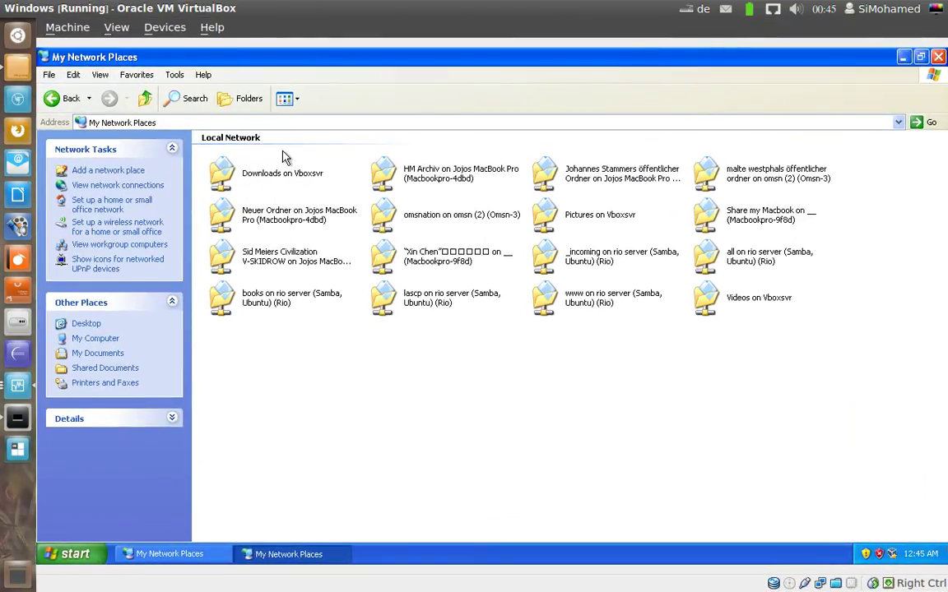
double_click(271, 182)
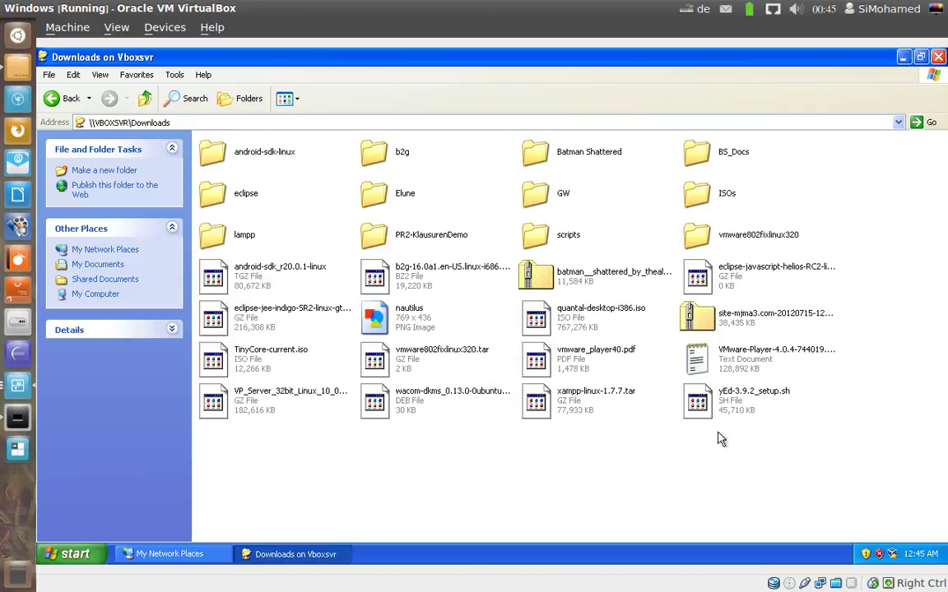
Create a new folder named te in the guest's Downloads share.
right_click(681, 457)
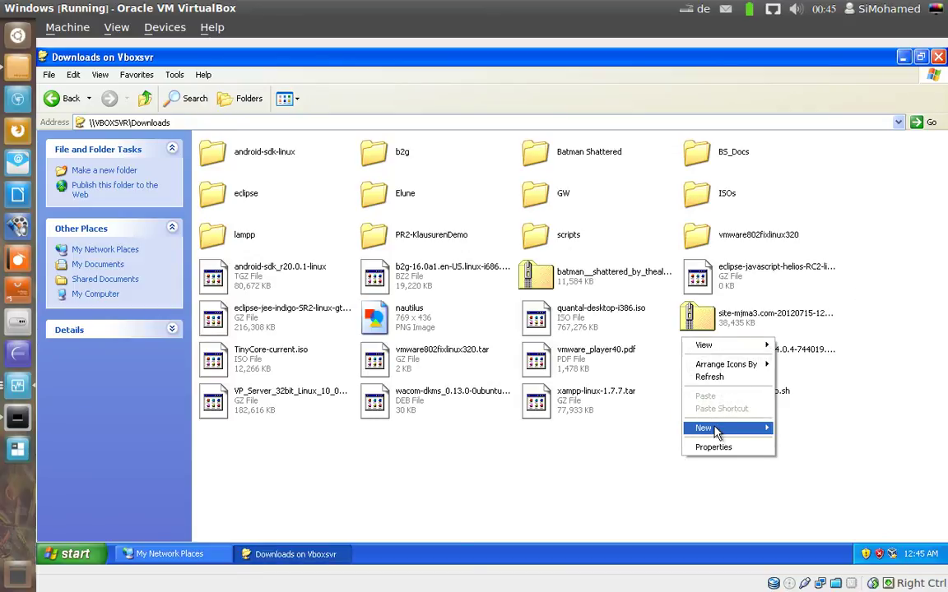
mouse_move(717, 429)
left_click(829, 433)
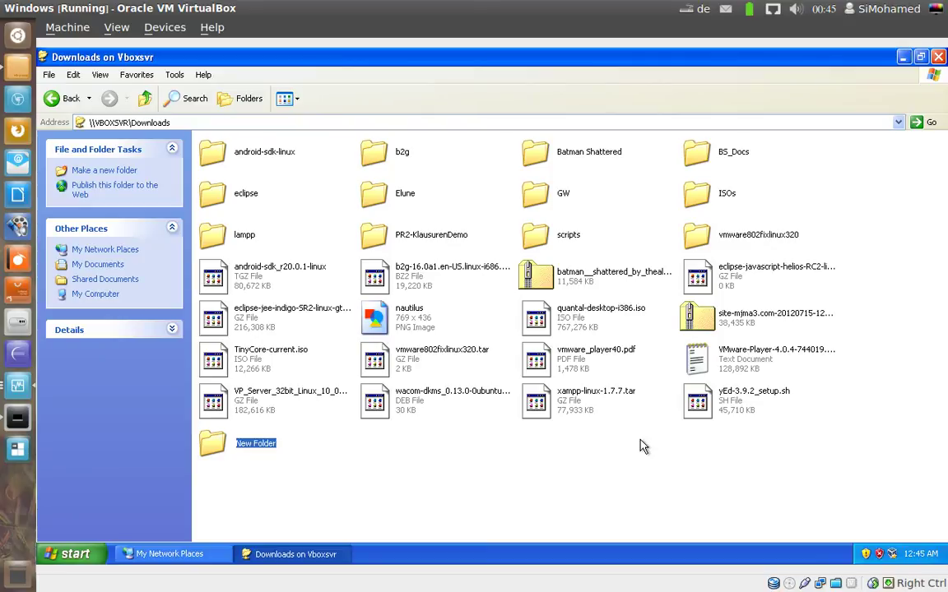
type("te")
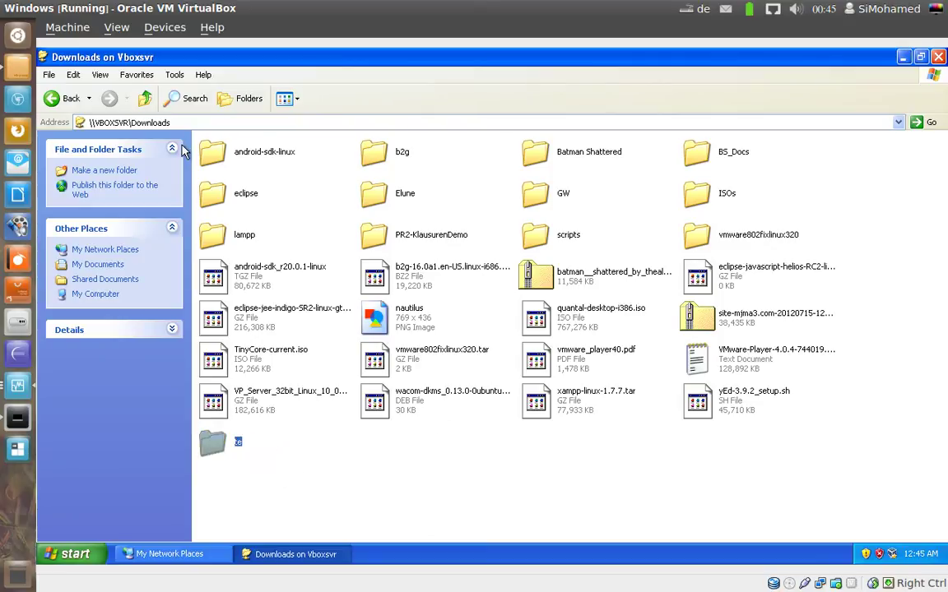
Check the host's Downloads folder for the te folder and select it there.
left_click(18, 67)
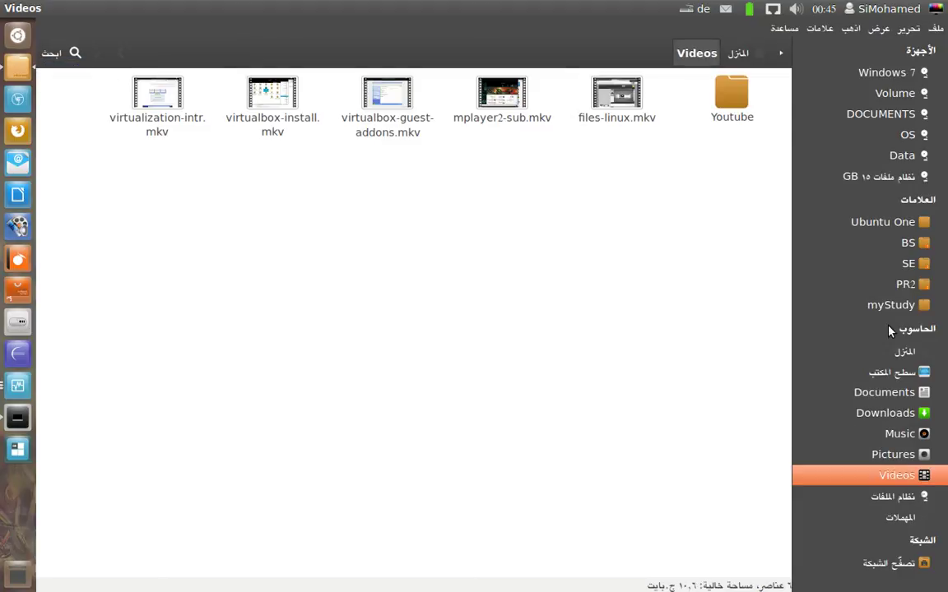
left_click(882, 416)
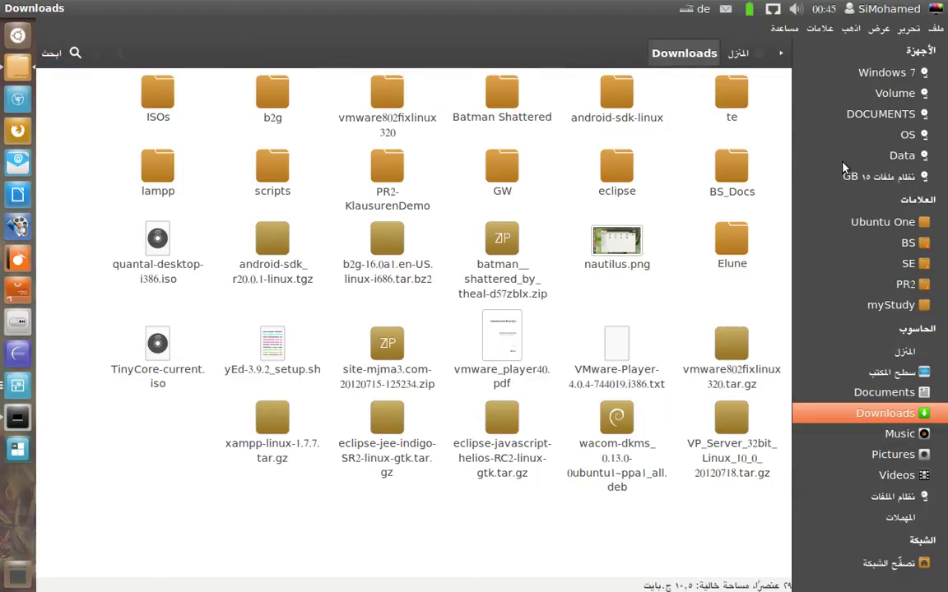
left_click(738, 99)
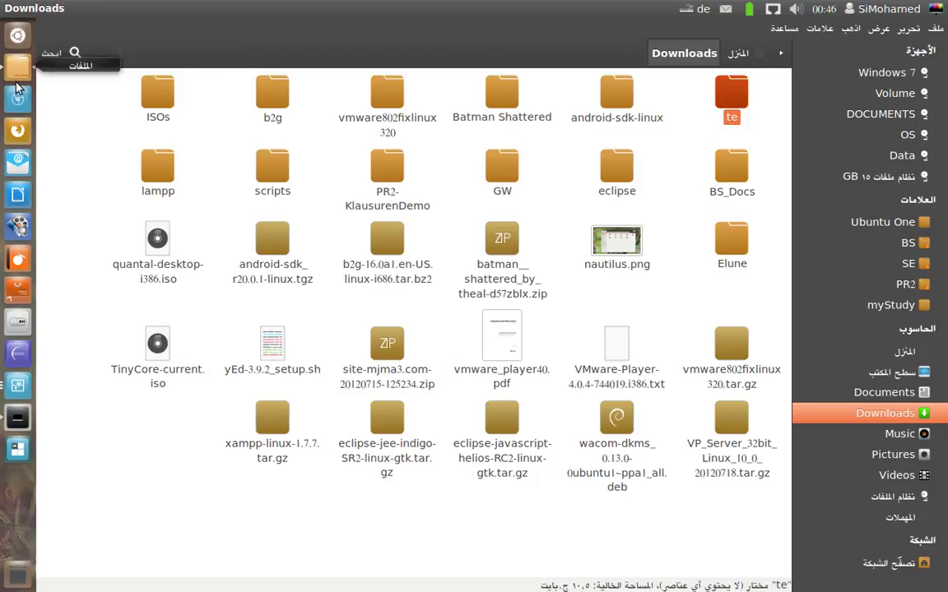
Return to the Windows XP guest and open the Pictures on Vboxsvr share from My Network Places.
left_click(18, 384)
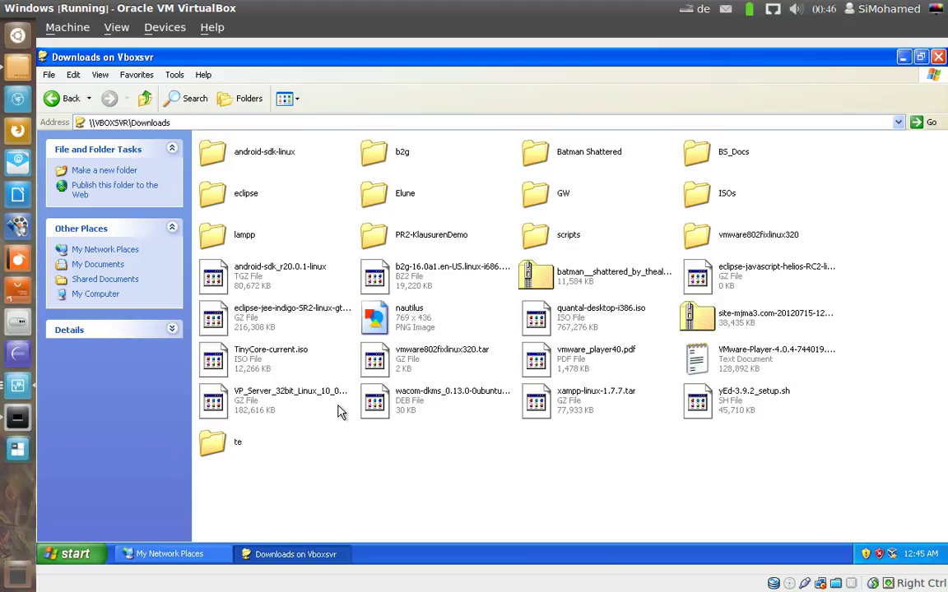
left_click(140, 101)
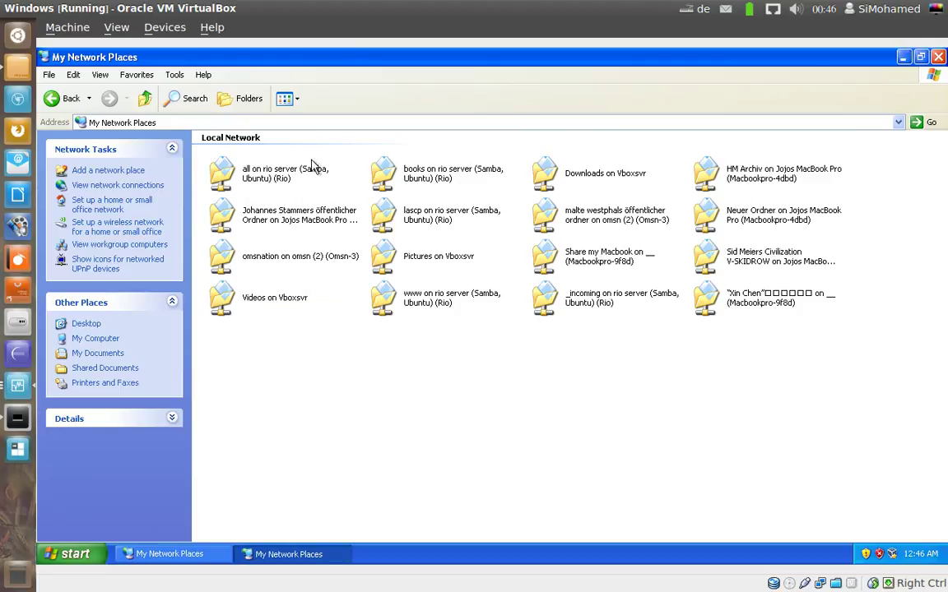
double_click(420, 255)
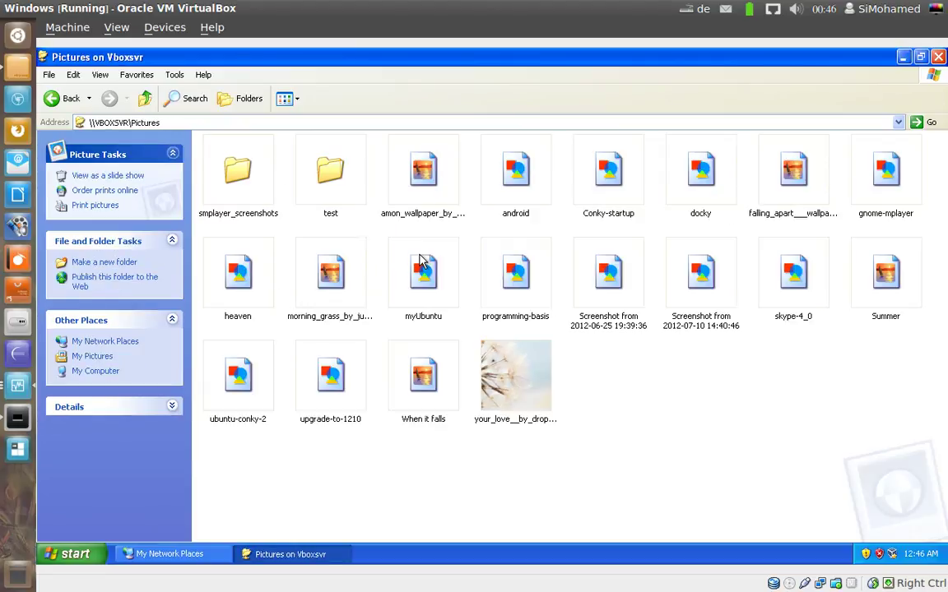
Try to create a new folder in the guest's Pictures share to test write access.
right_click(628, 366)
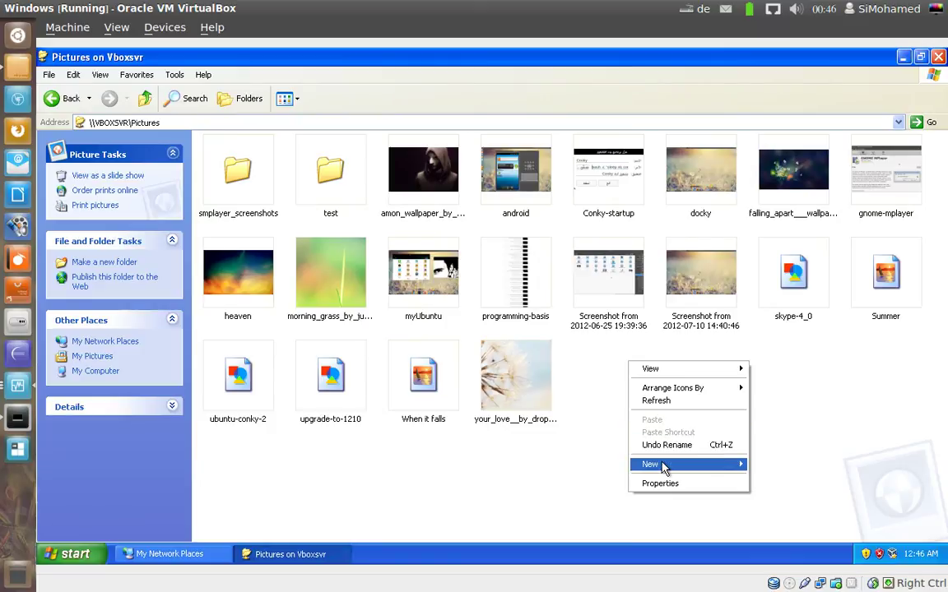
mouse_move(663, 465)
left_click(812, 353)
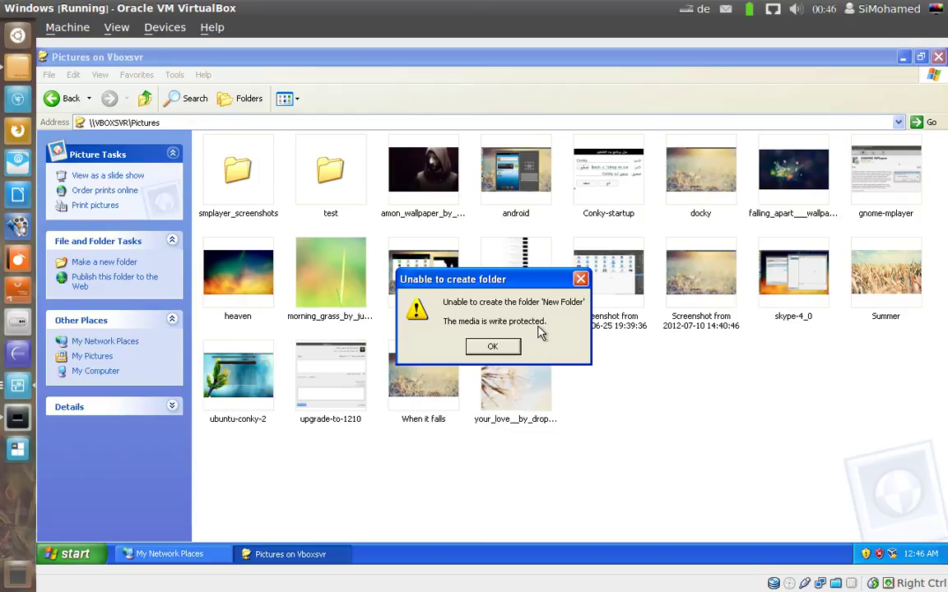
left_click(492, 346)
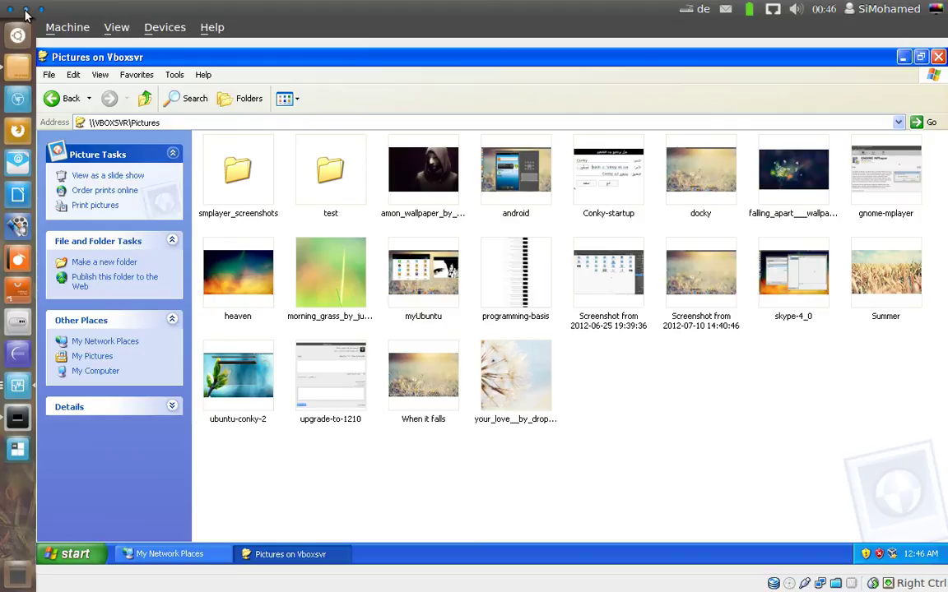
Review the Windows XP machine's Shared Folders settings, and view the device options of the running guest without choosing one.
left_click(25, 11)
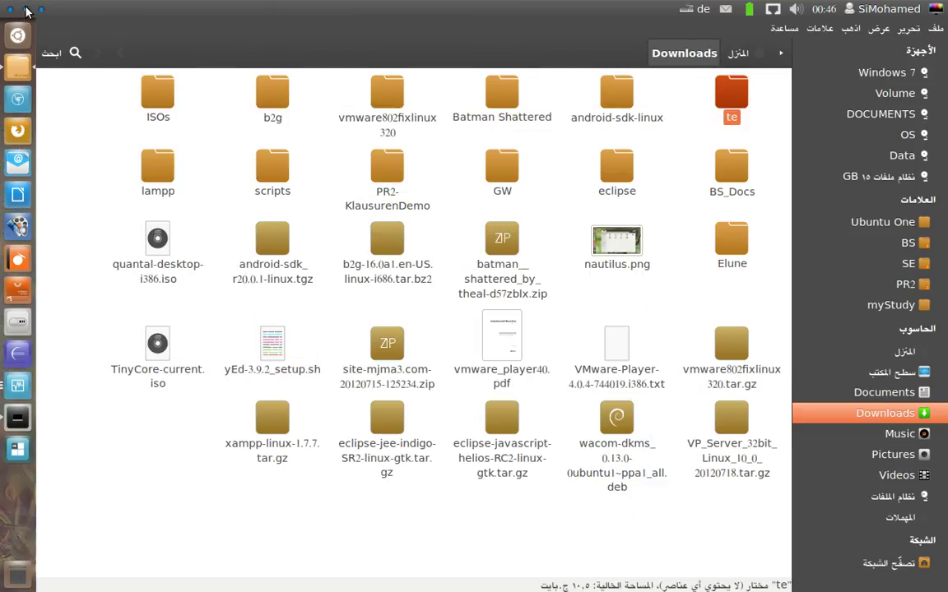
left_click(25, 11)
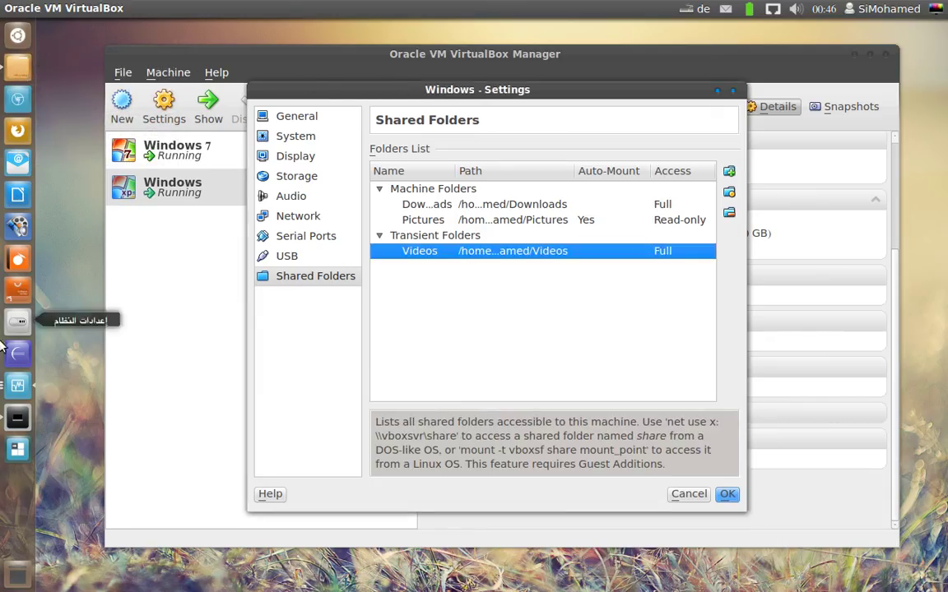
left_click(18, 390)
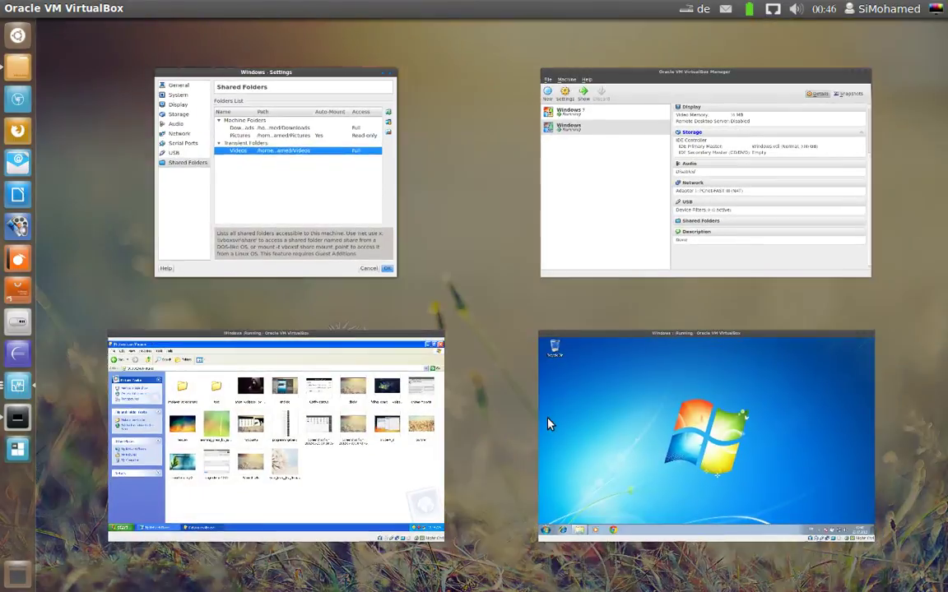
left_click(374, 383)
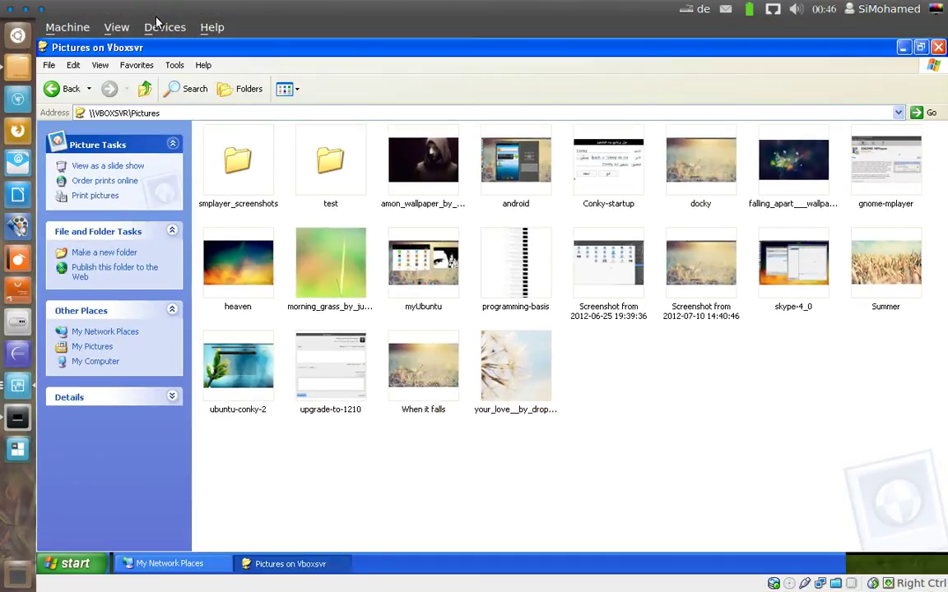
left_click(158, 29)
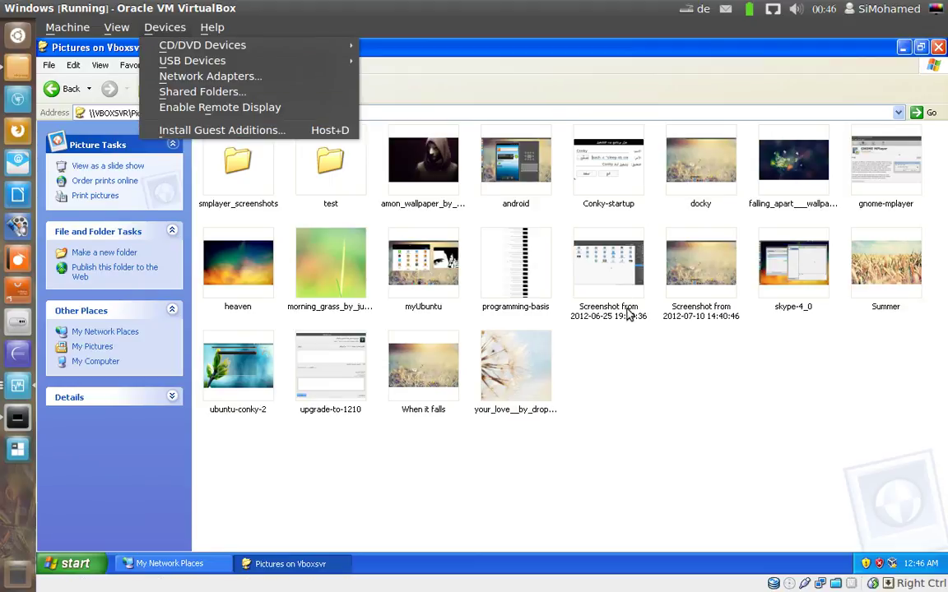
left_click(713, 444)
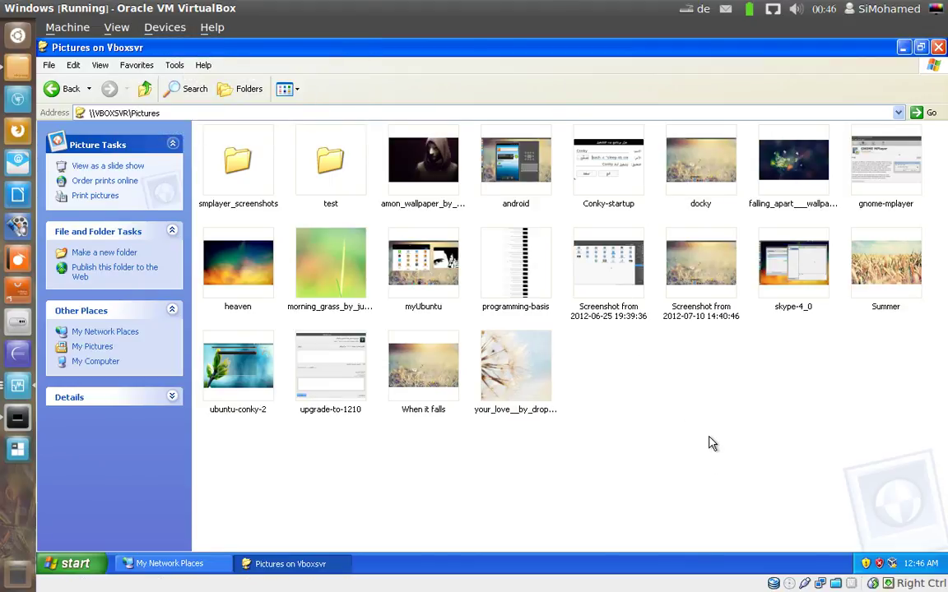